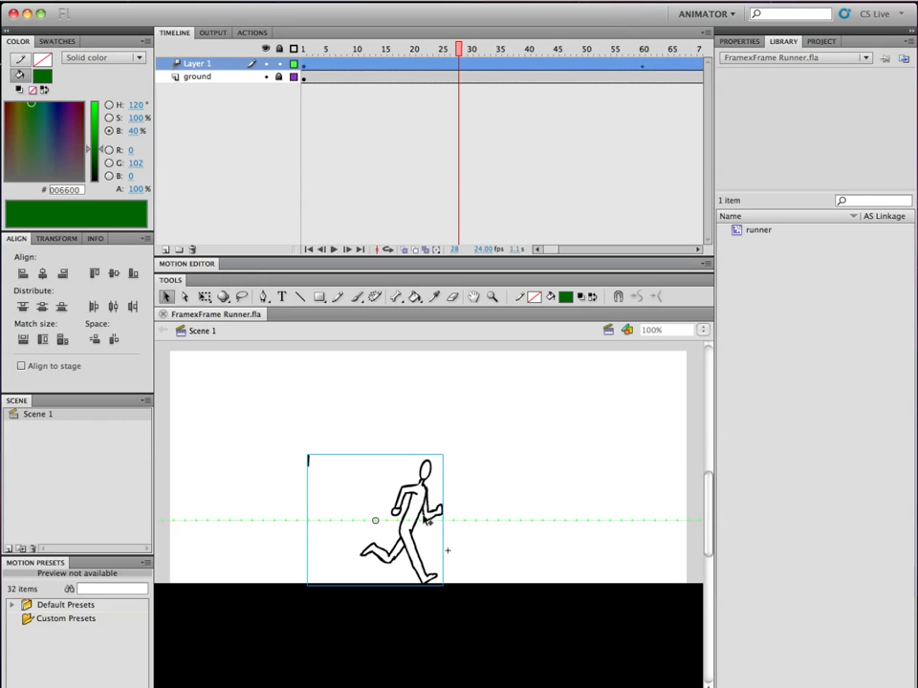
At frame 24, try moving the runner down into the black ground area, and undo the move
drag(371, 48, 436, 48)
drag(358, 483, 385, 548)
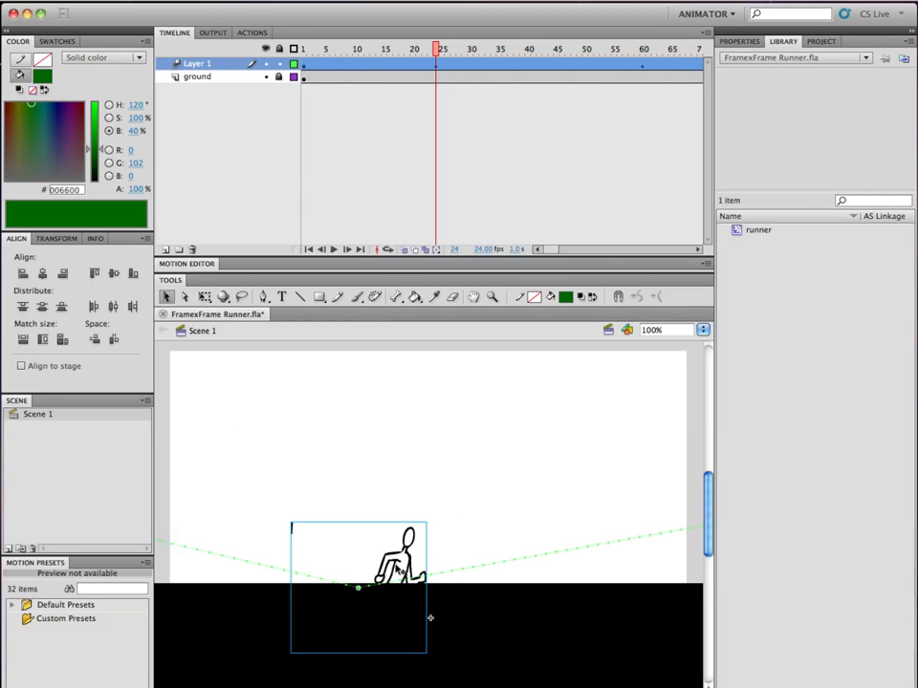
key(super+z)
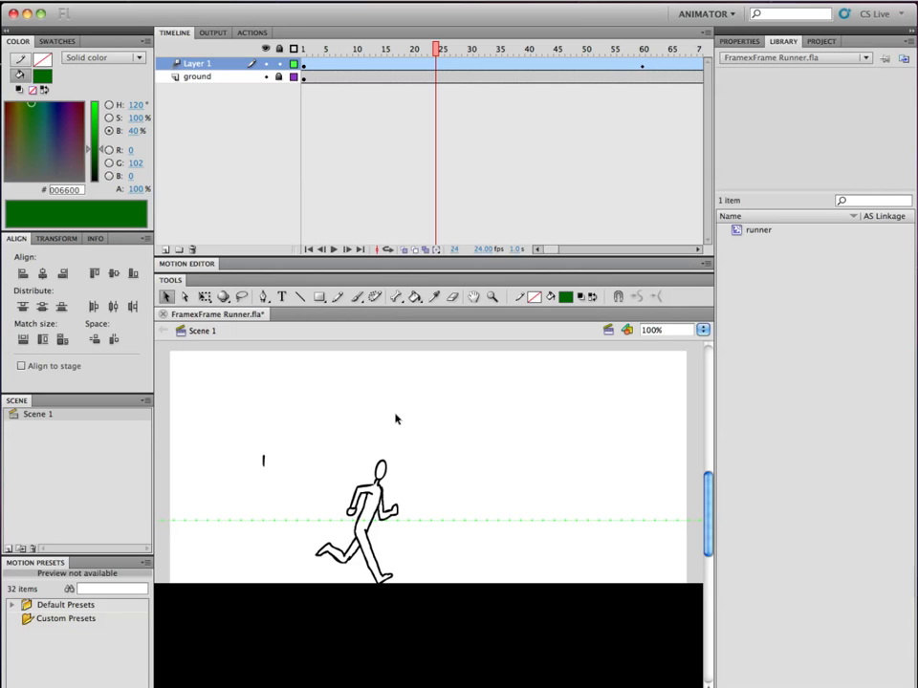
Add a new layer beneath the ground layer and draw a blue #0066FF rectangle without outline behind the runner, covering the white stage area
click(166, 249)
drag(196, 63, 194, 112)
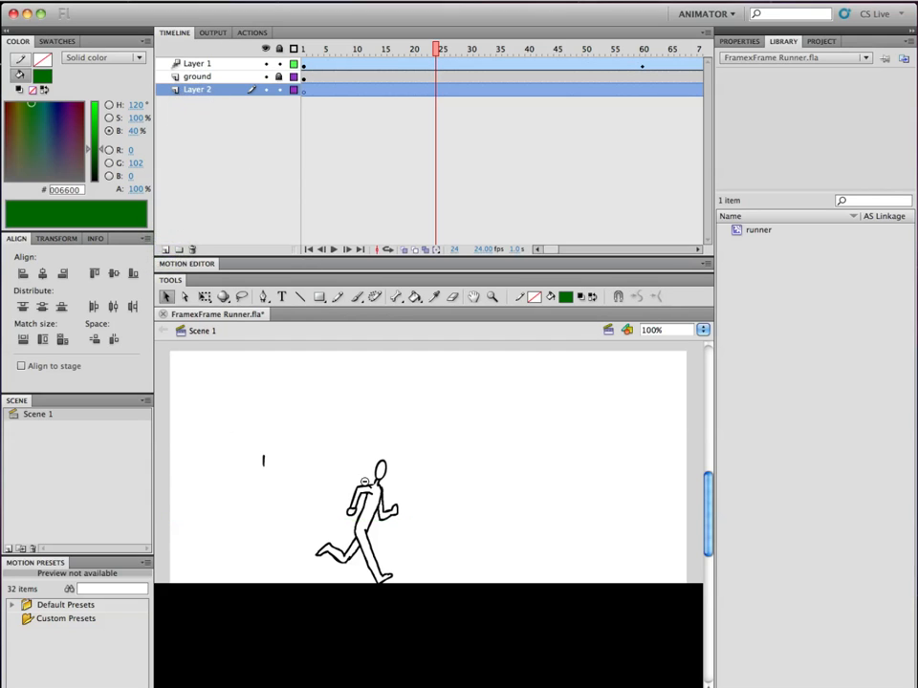
alt+super+click(363, 481)
click(318, 297)
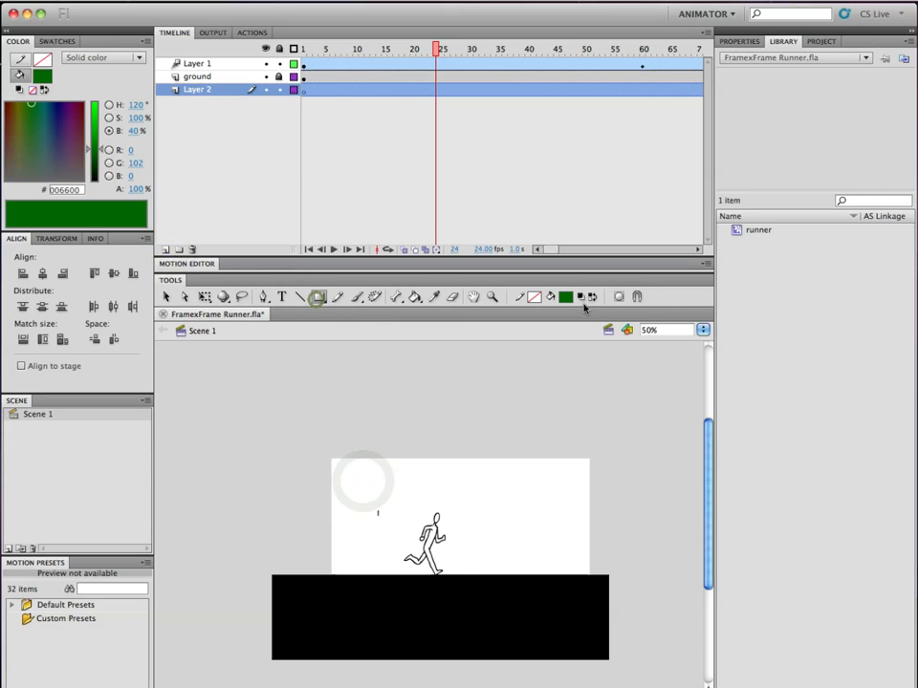
click(565, 297)
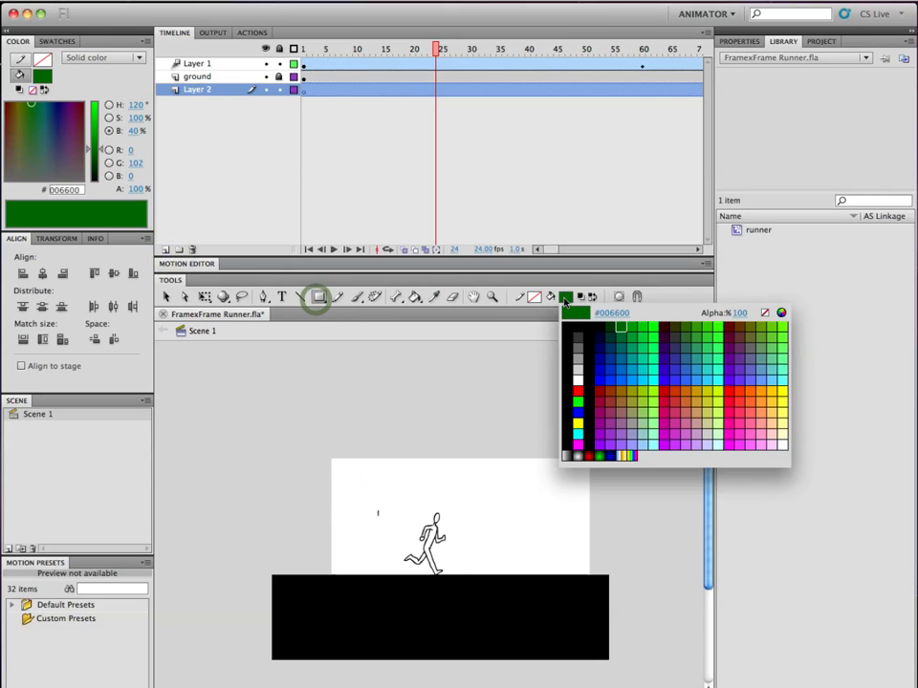
click(629, 379)
drag(292, 439, 606, 594)
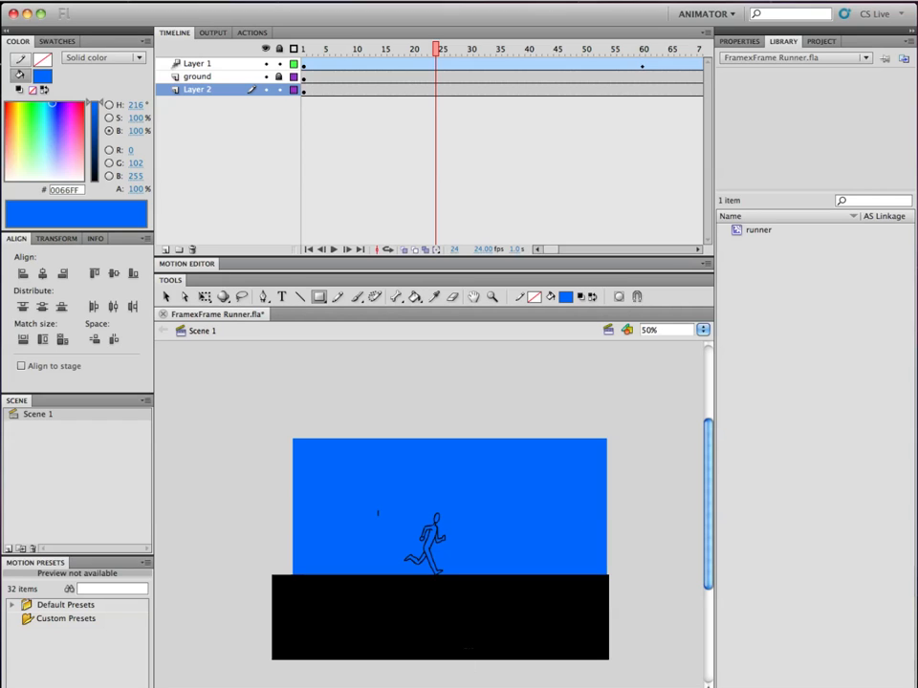
Open the runner symbol on the stage for in-place editing
click(166, 297)
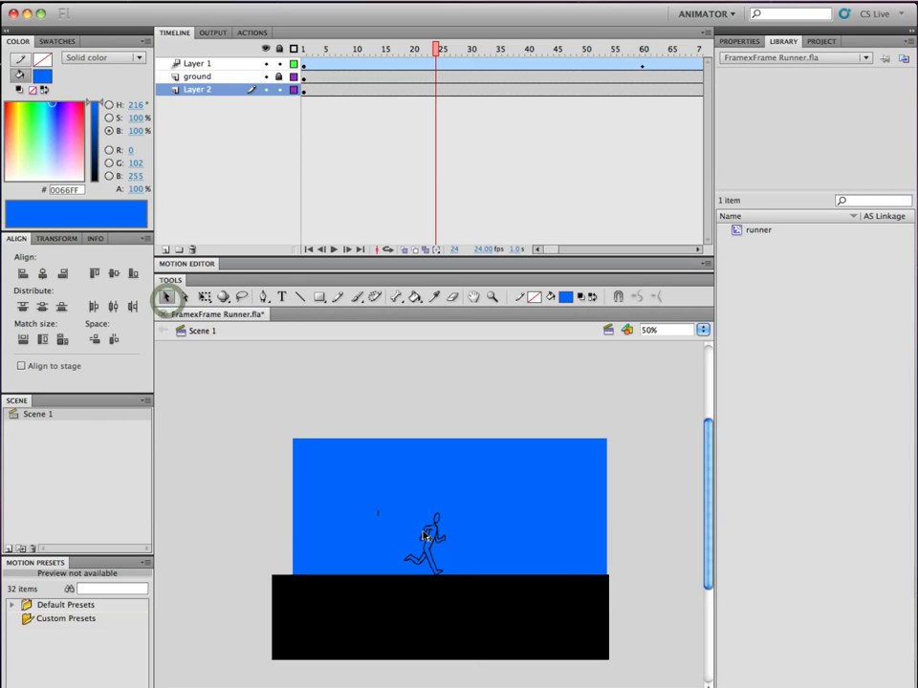
click(431, 538)
double_click(427, 535)
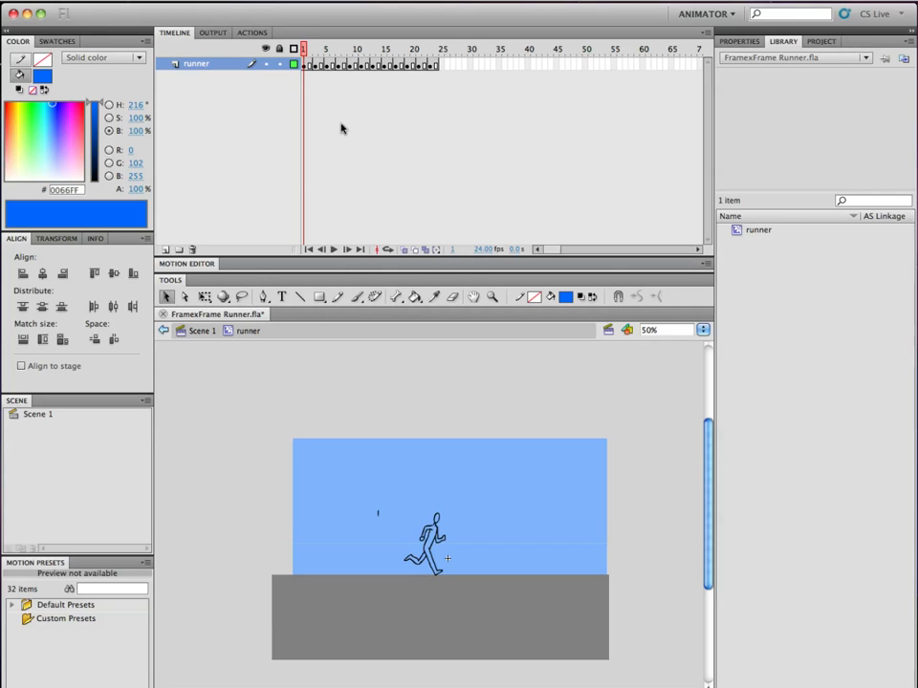
click(436, 543)
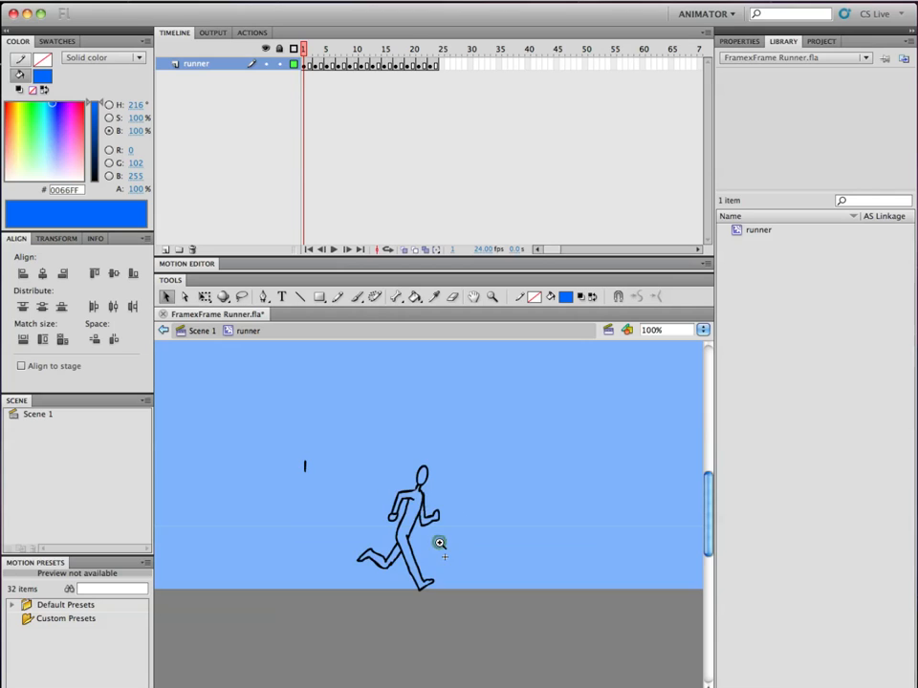
click(438, 542)
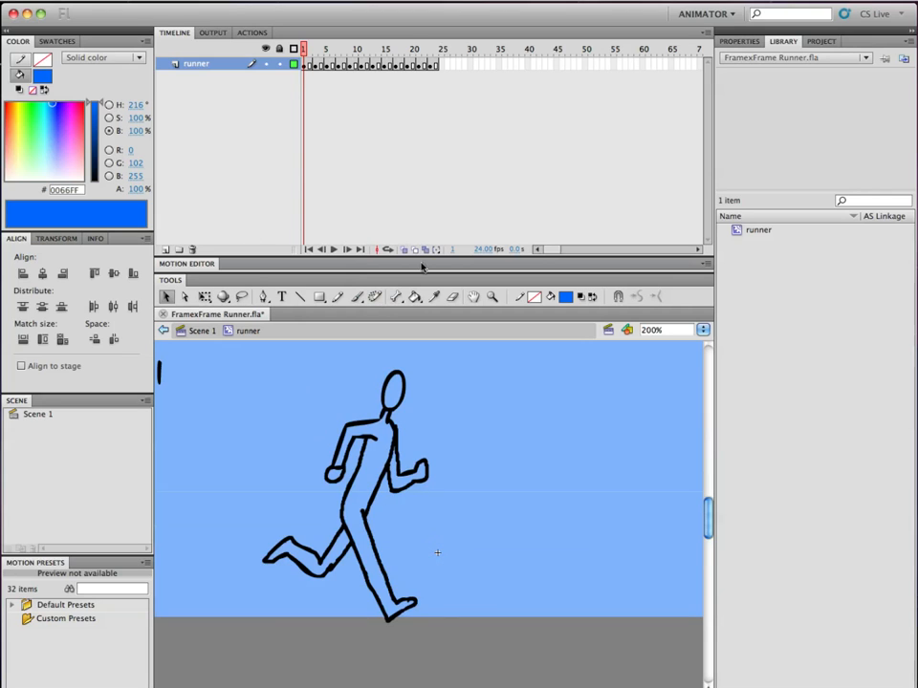
Try to fill the runner's hip area using the Paint Bucket with a custom muted blue, #627598
click(416, 298)
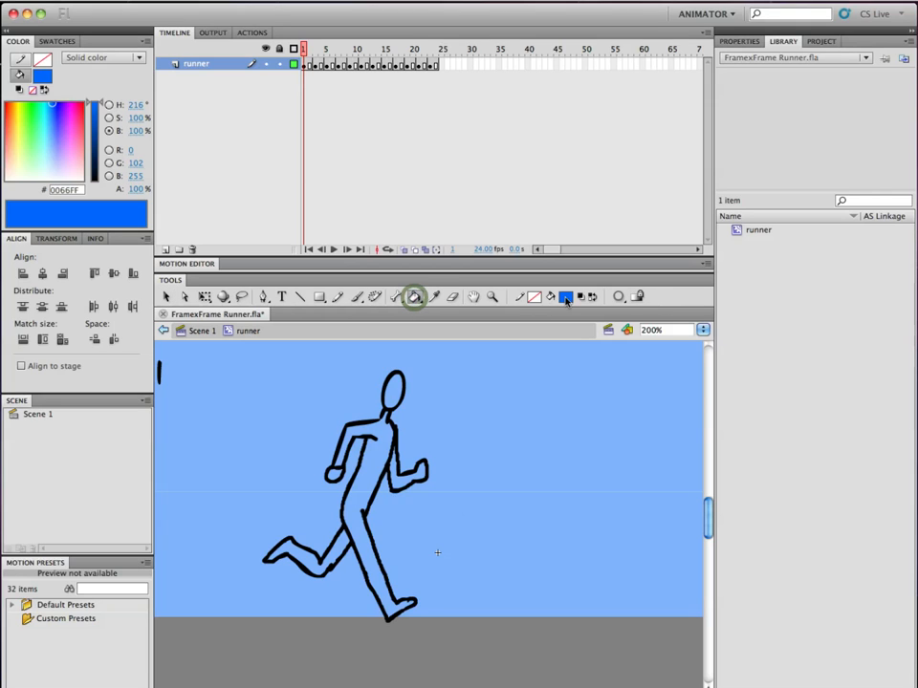
click(566, 299)
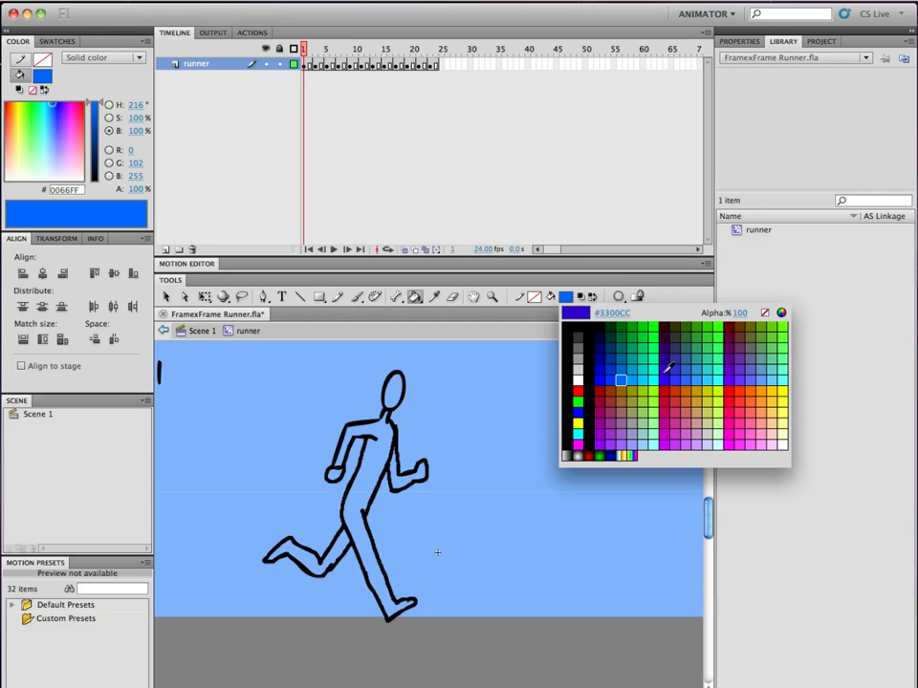
click(782, 312)
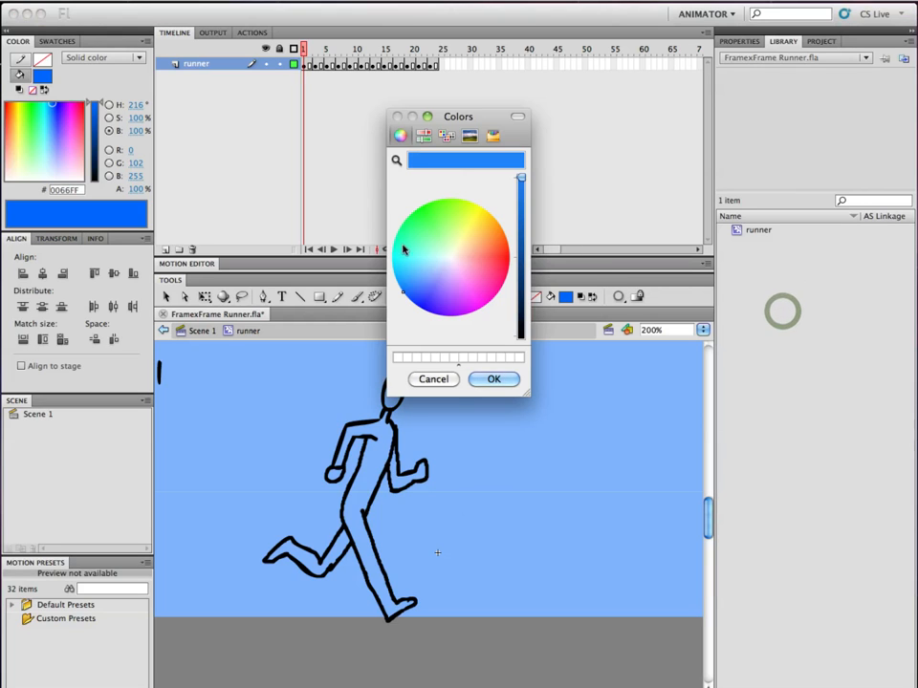
click(430, 289)
mouse_move(521, 179)
mouse_down()
mouse_move(521, 249)
mouse_move(522, 242)
mouse_up()
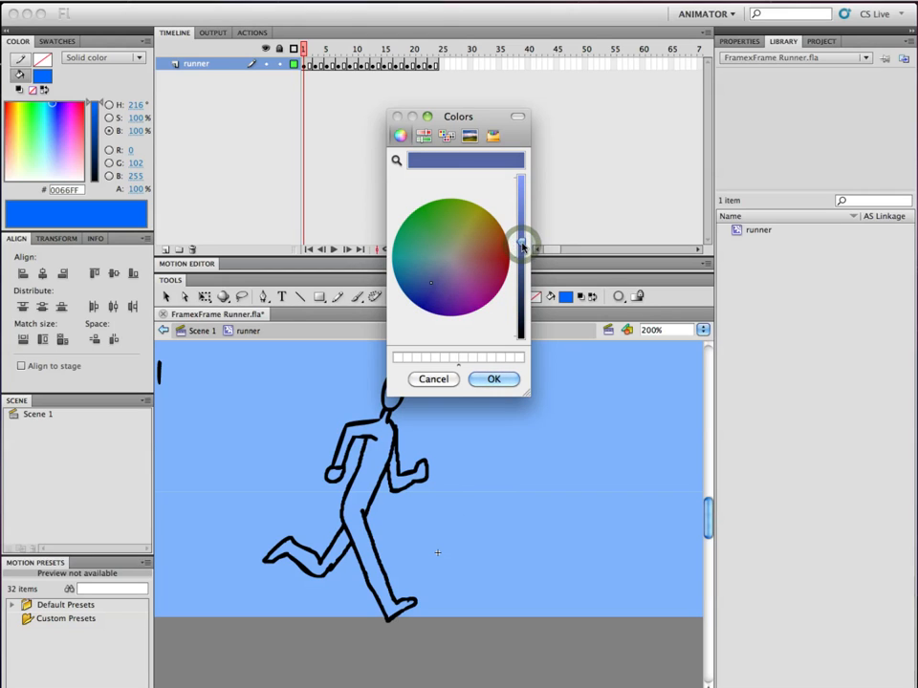
click(430, 279)
drag(436, 273, 434, 274)
click(494, 379)
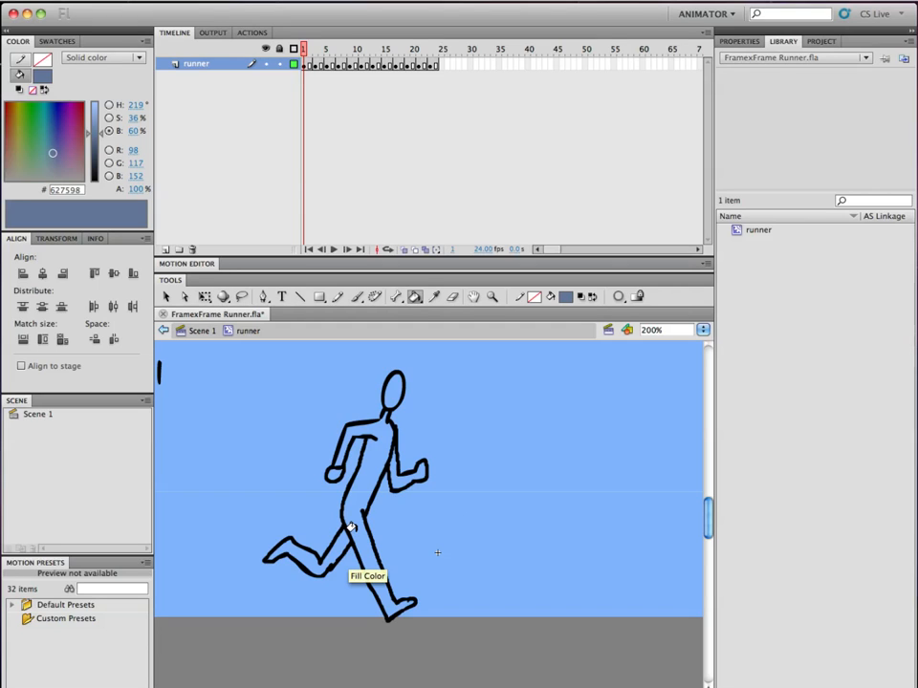
click(352, 527)
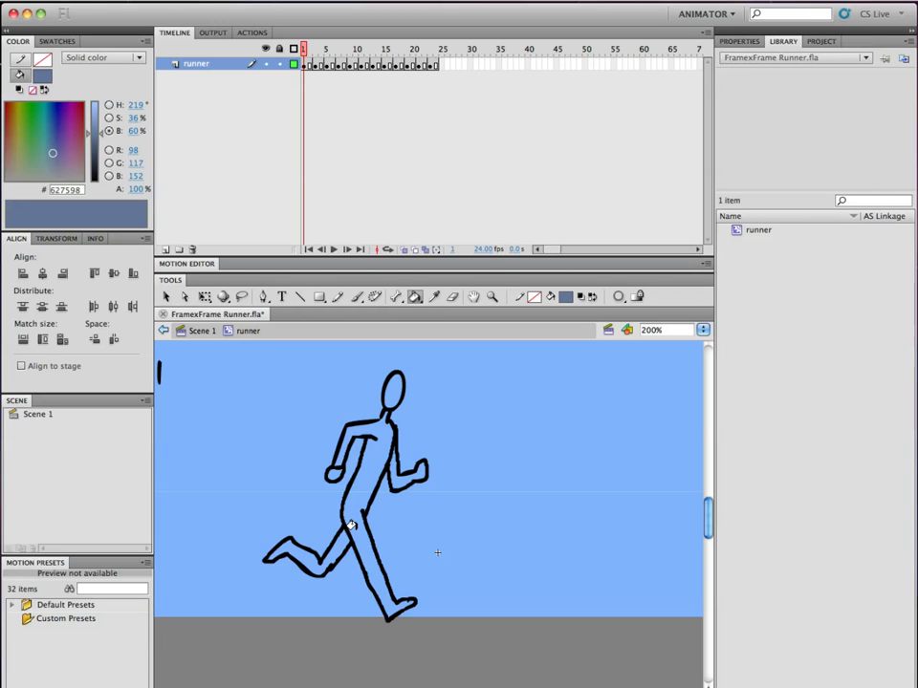
Examine the anchor points of the runner's chest and shoulder outline with the Subselection tool
click(361, 476)
click(362, 476)
drag(405, 475, 317, 506)
click(168, 297)
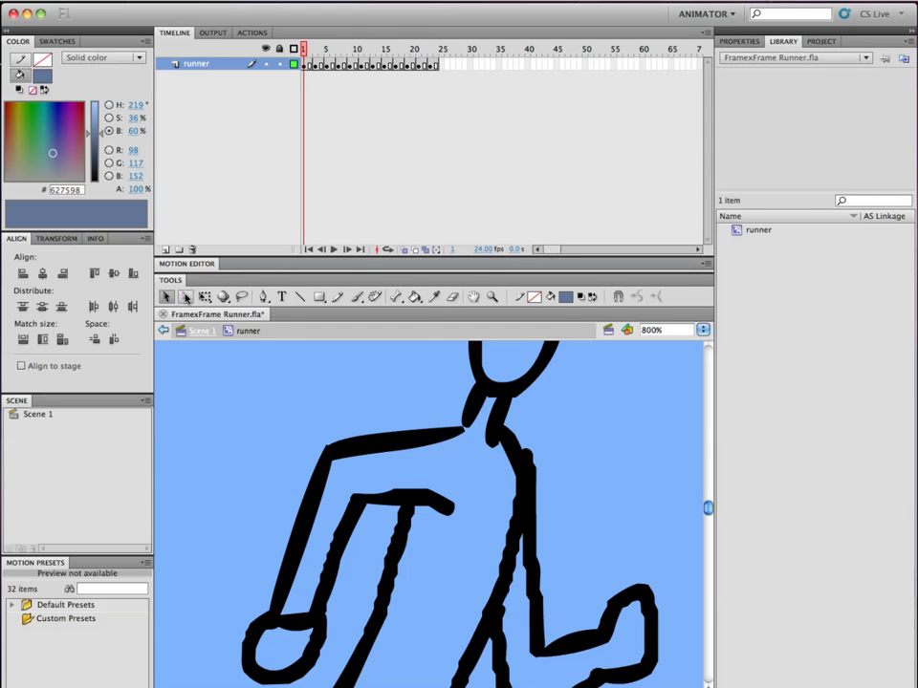
click(185, 297)
click(519, 505)
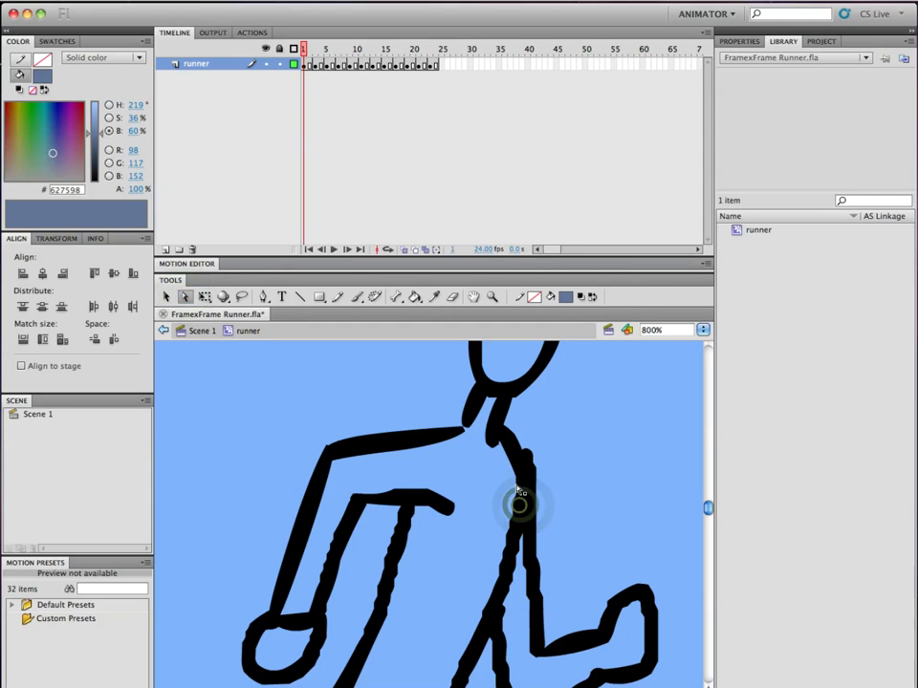
click(545, 532)
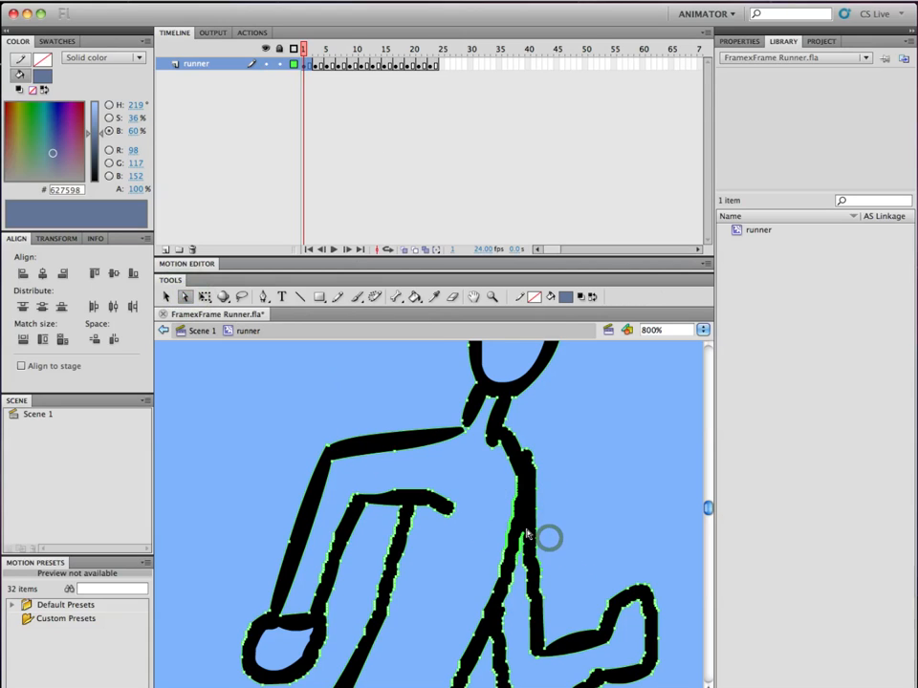
click(555, 496)
click(514, 501)
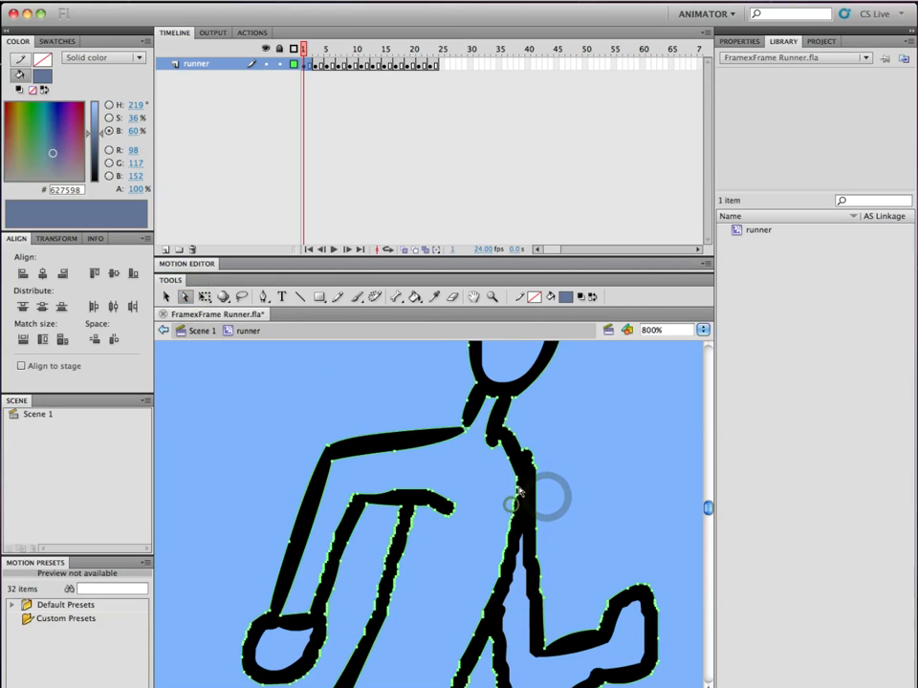
Examine the lower torso outline and the inner contour of the runner's front arm for separate or open paths
scroll(499, 583, down, 4)
click(498, 572)
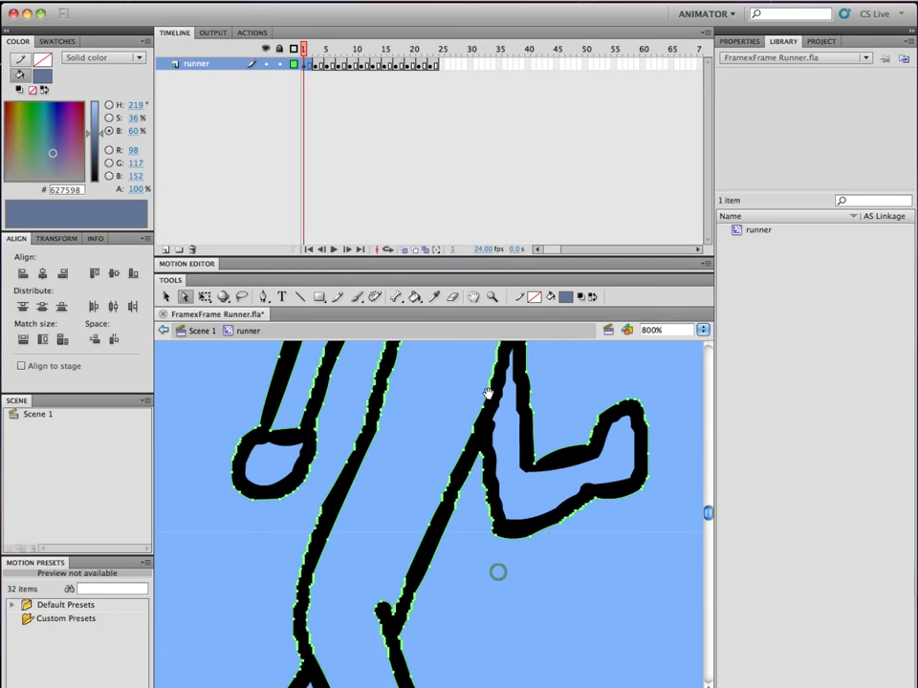
click(493, 467)
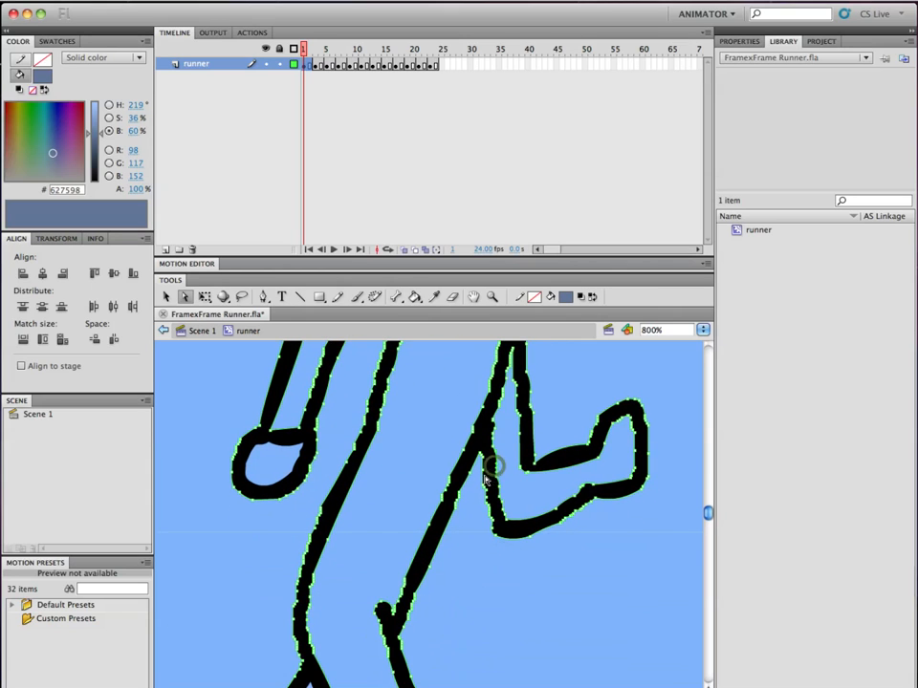
click(390, 469)
click(419, 543)
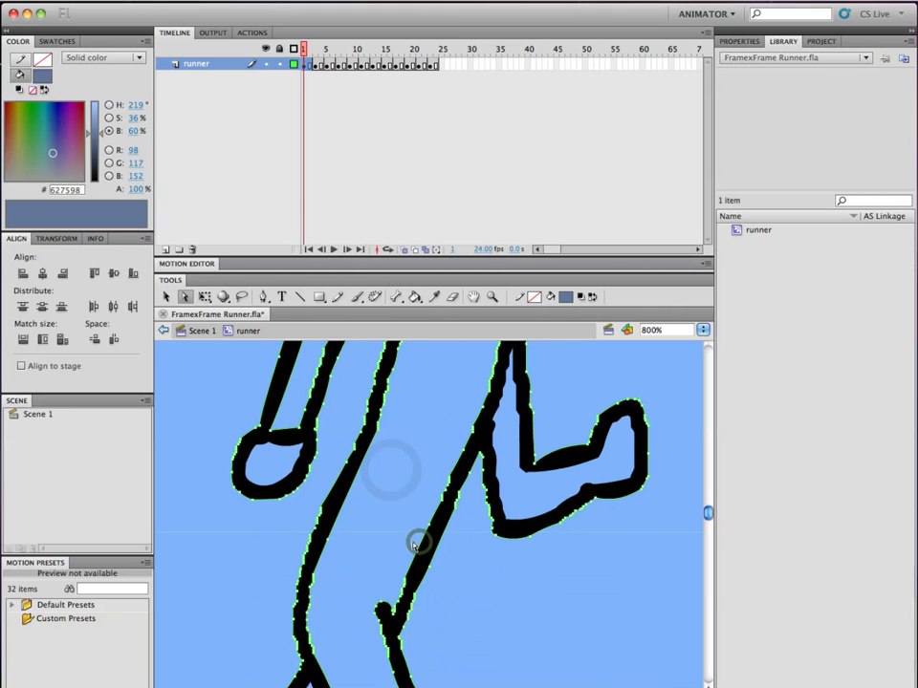
scroll(407, 540, up, 3)
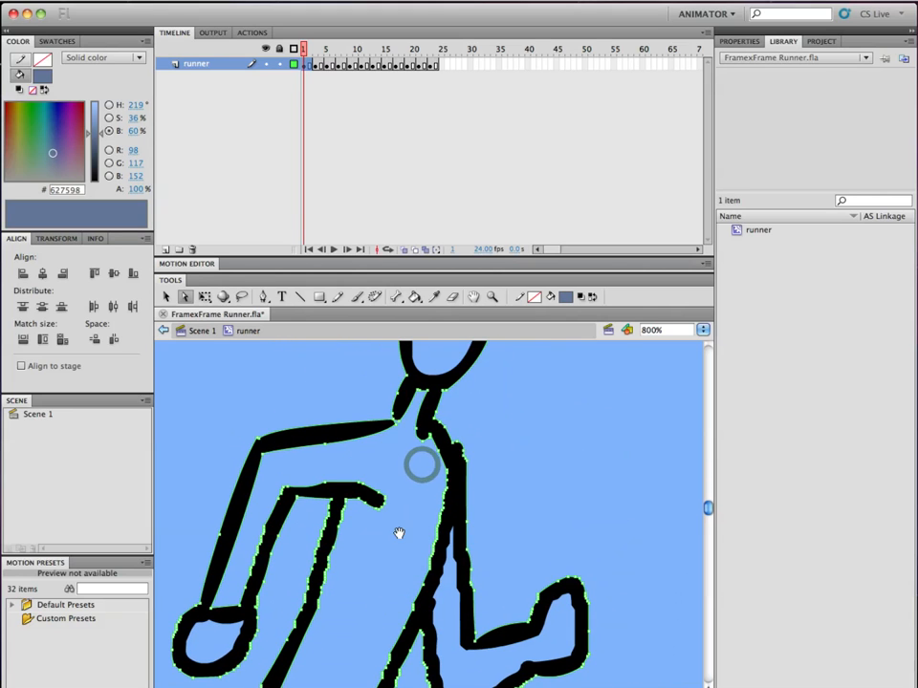
drag(400, 533, 355, 475)
click(355, 476)
click(400, 562)
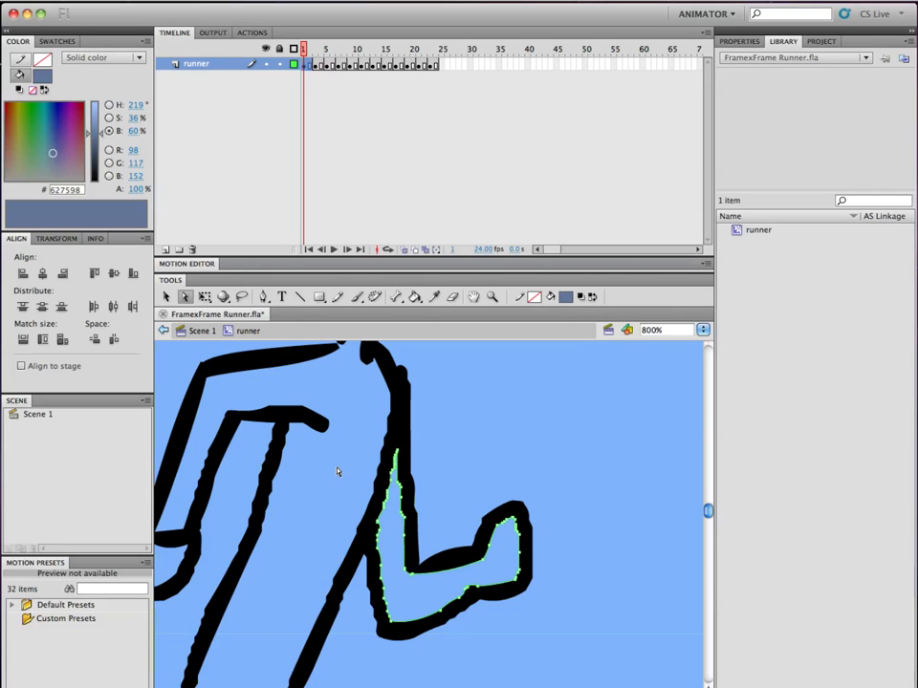
Set the fill colour to red #FF0000 and the Brush tool to its largest brush size
click(565, 298)
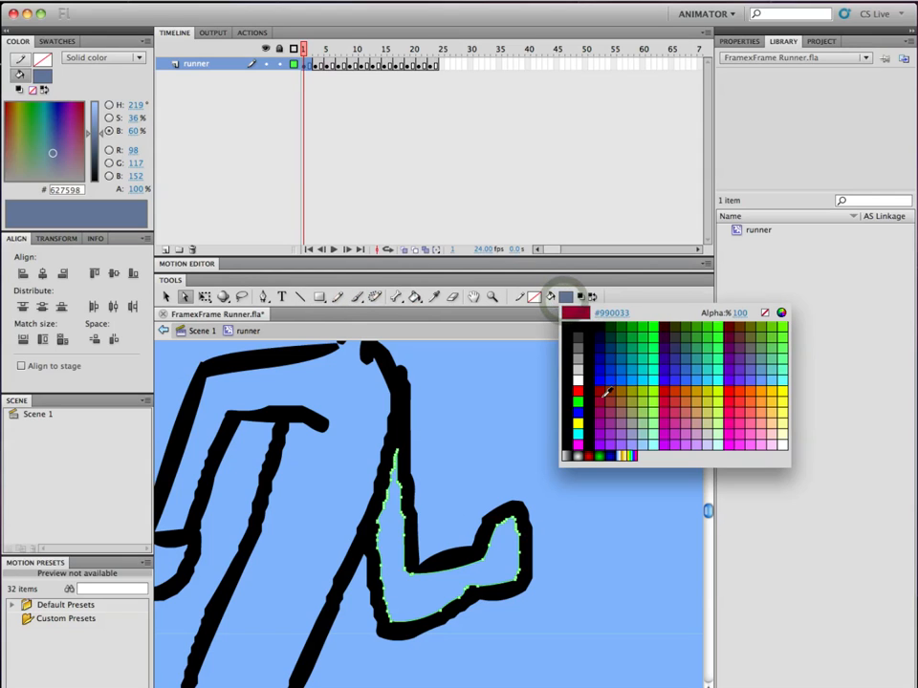
click(733, 391)
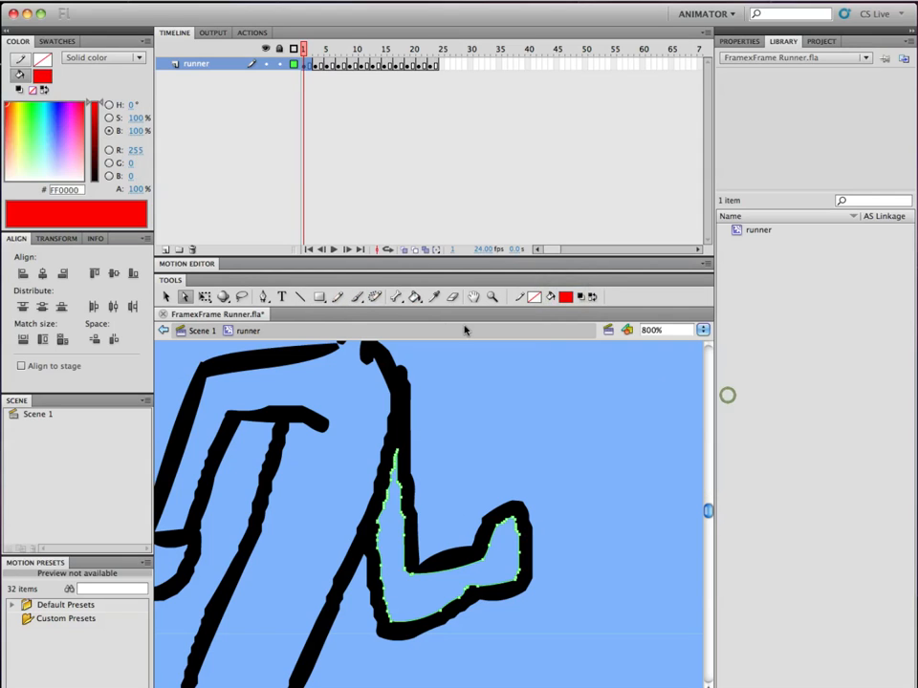
click(357, 297)
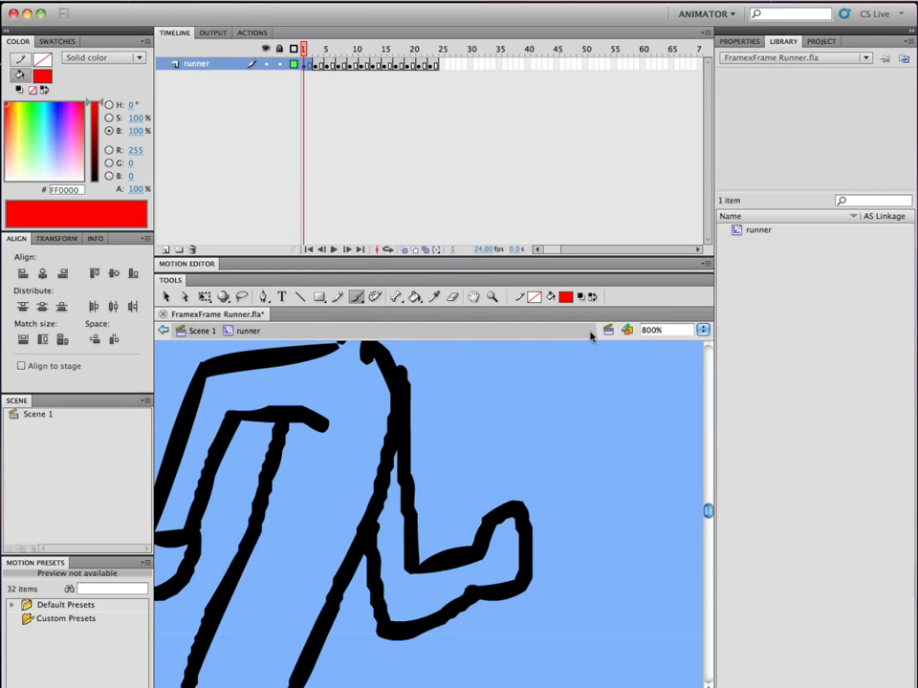
click(357, 297)
click(357, 298)
drag(715, 297, 773, 299)
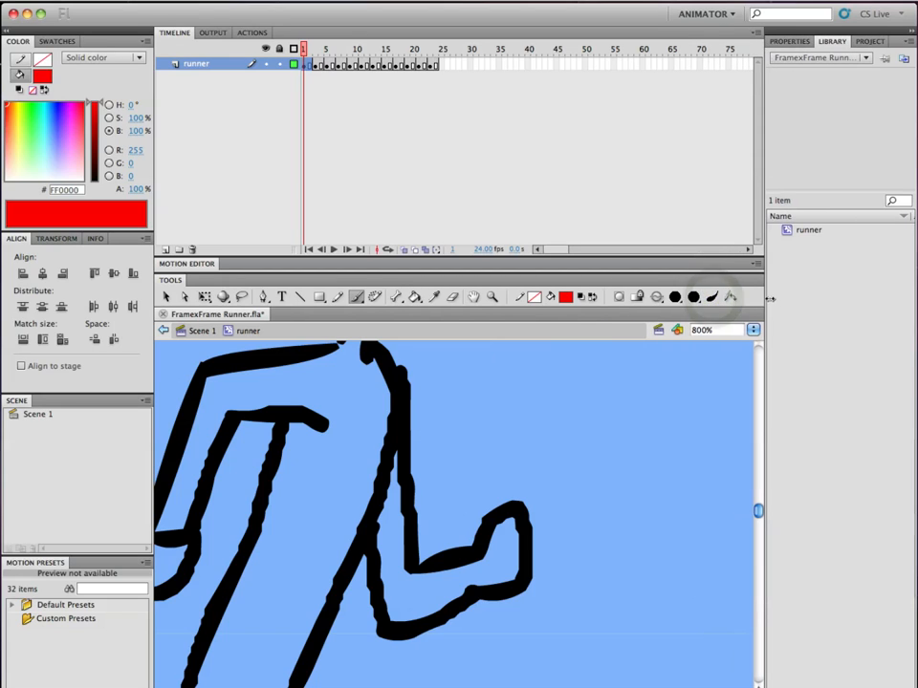
click(675, 298)
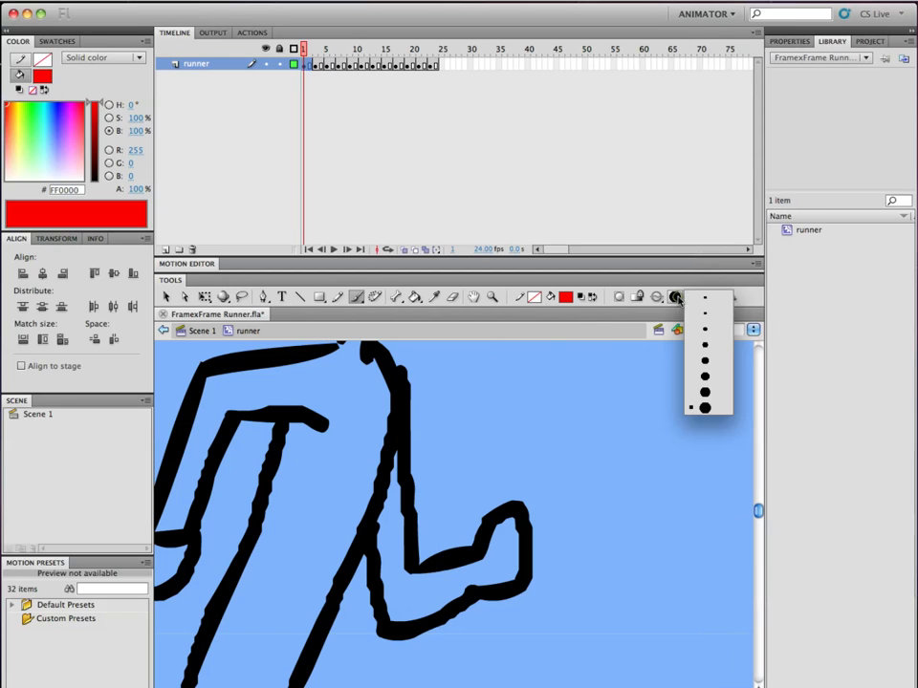
click(704, 407)
Brush a red patch across the runner's chest outline in frame 1, and delete the painted patch
mouse_move(368, 386)
mouse_down()
mouse_move(377, 439)
mouse_move(393, 401)
mouse_move(379, 432)
mouse_move(381, 405)
mouse_move(376, 434)
mouse_move(424, 410)
mouse_move(382, 432)
mouse_up()
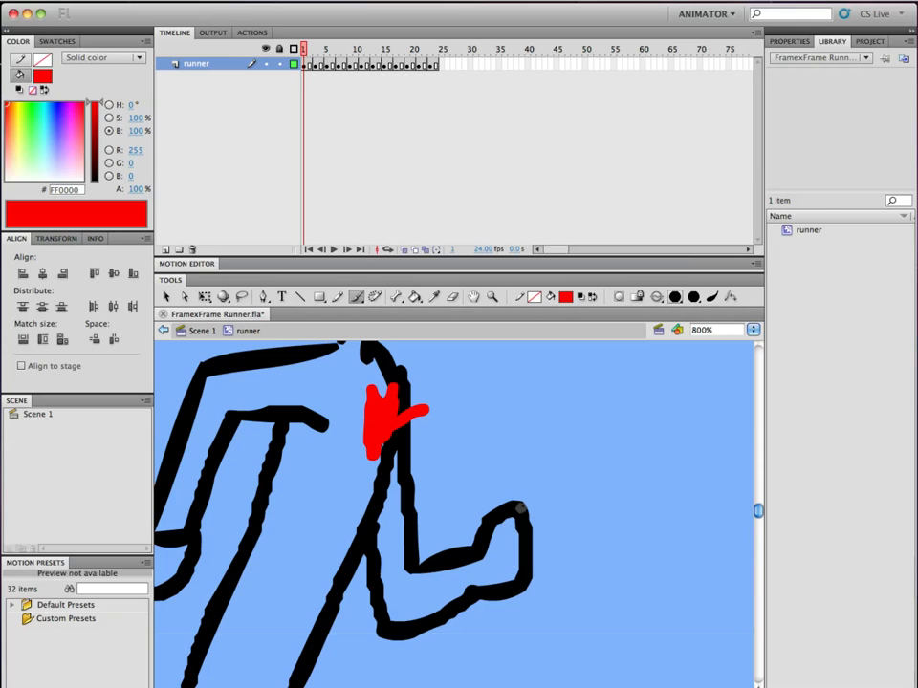
key(v)
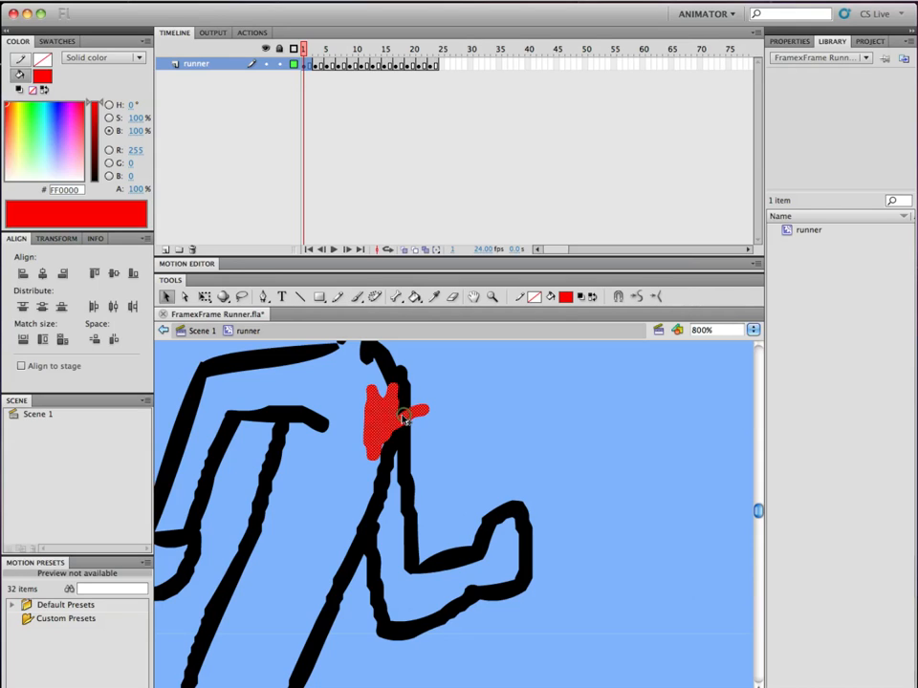
click(407, 421)
key(Delete)
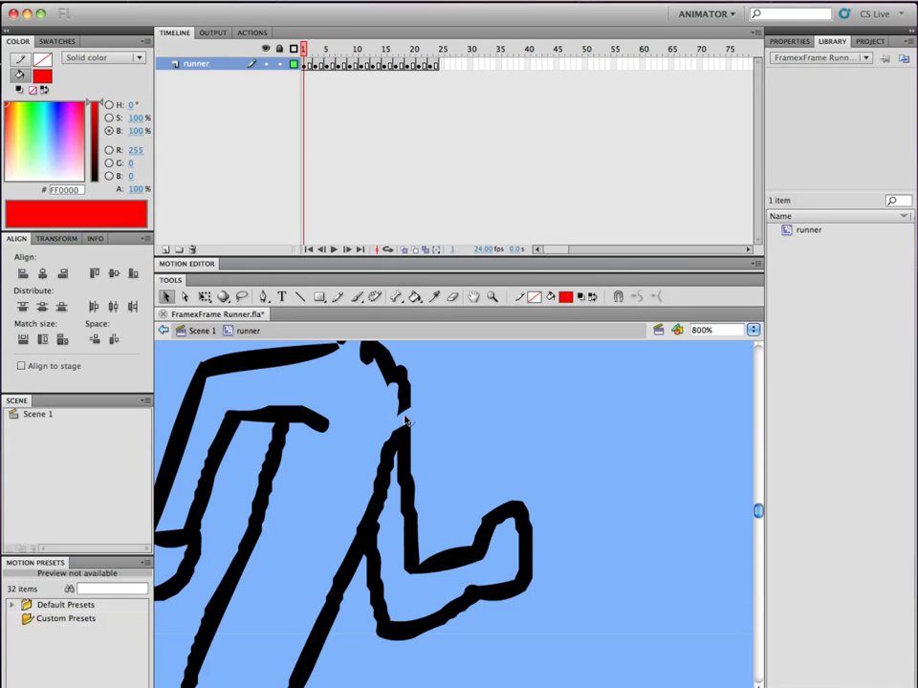
Undo the deletion and the red brush strokes to restore the runner's chest outline
key(super+z)
key(super+z)
key(super+z)
key(super+z)
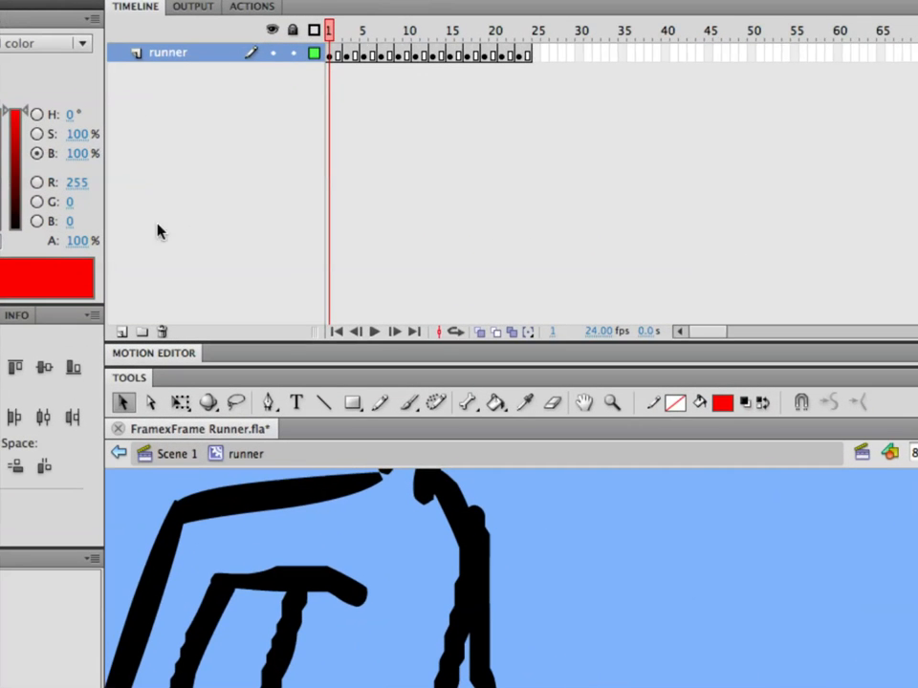
Add a new layer above the runner layer inside the symbol
click(120, 331)
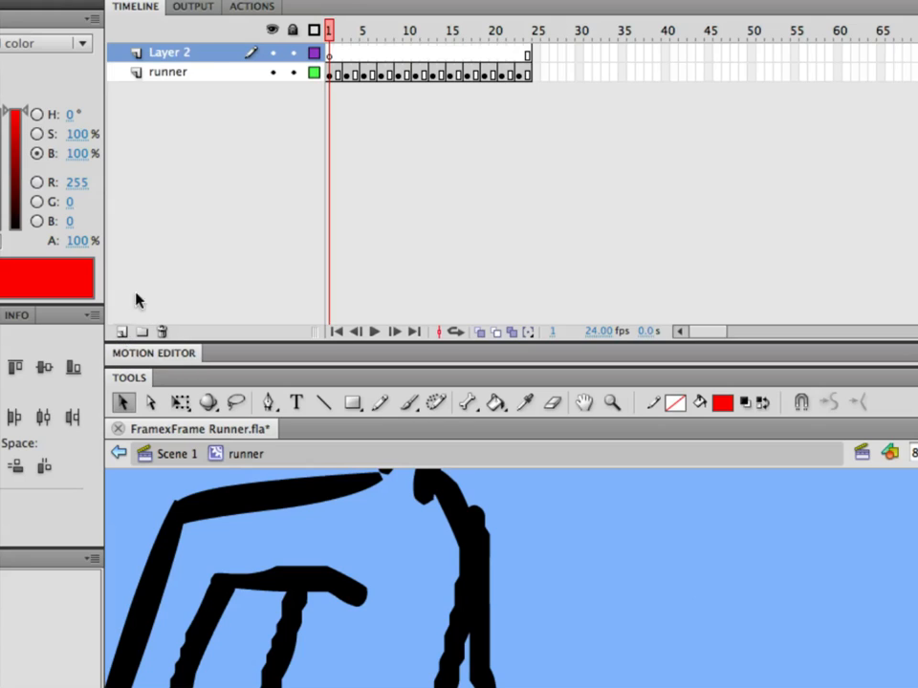
Rename the new layer above the runner layer as redShirt
double_click(183, 51)
text(redShirt)
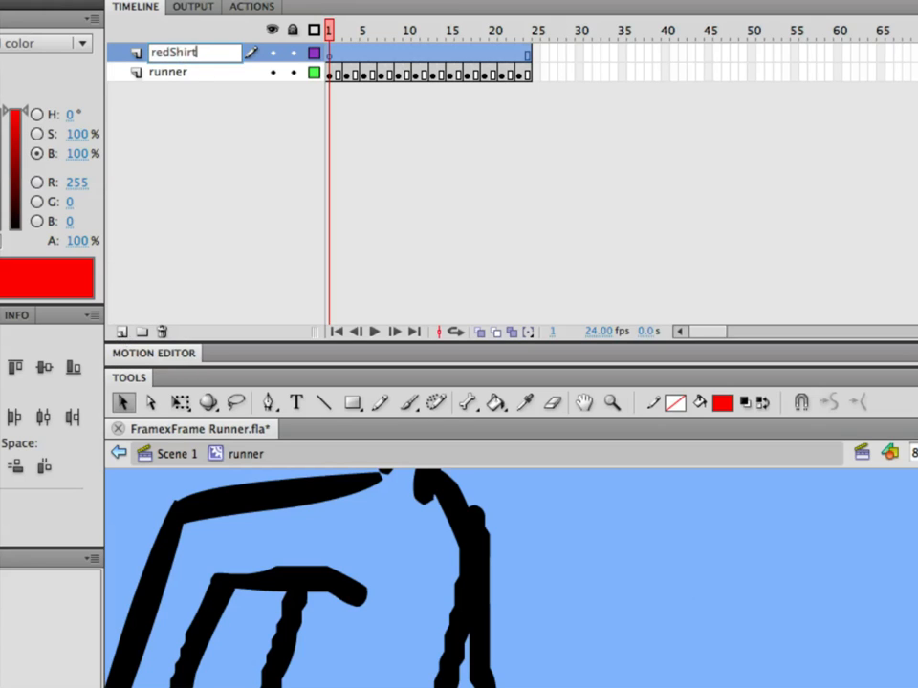
key(Return)
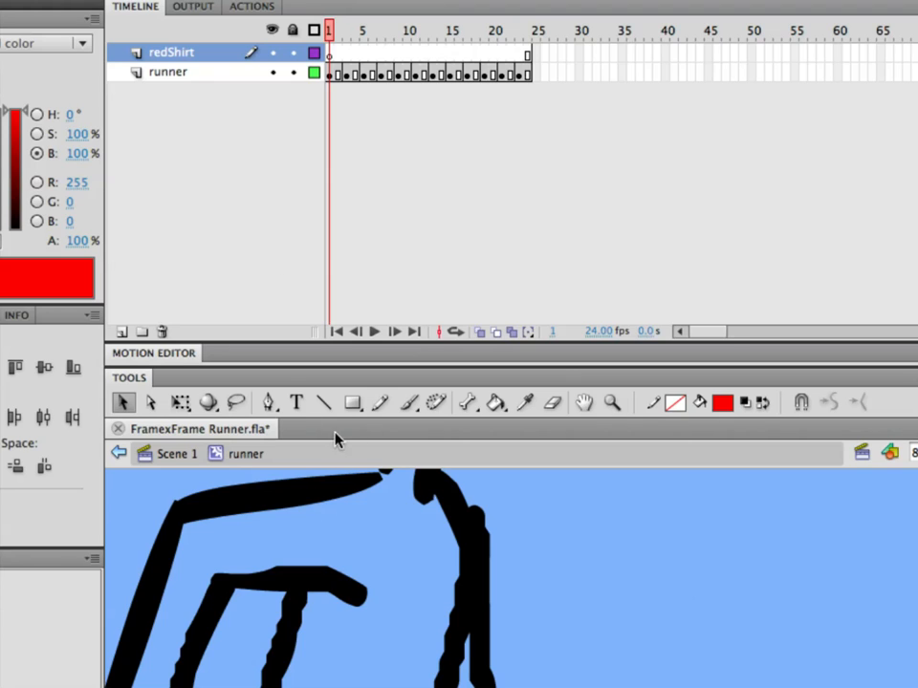
Try brushing red along the runner's shoulder and chest on the redShirt layer, and undo both strokes
click(408, 404)
mouse_move(320, 507)
mouse_down()
mouse_move(210, 518)
mouse_move(391, 496)
mouse_move(371, 493)
mouse_move(357, 495)
mouse_move(427, 501)
mouse_move(389, 485)
mouse_up()
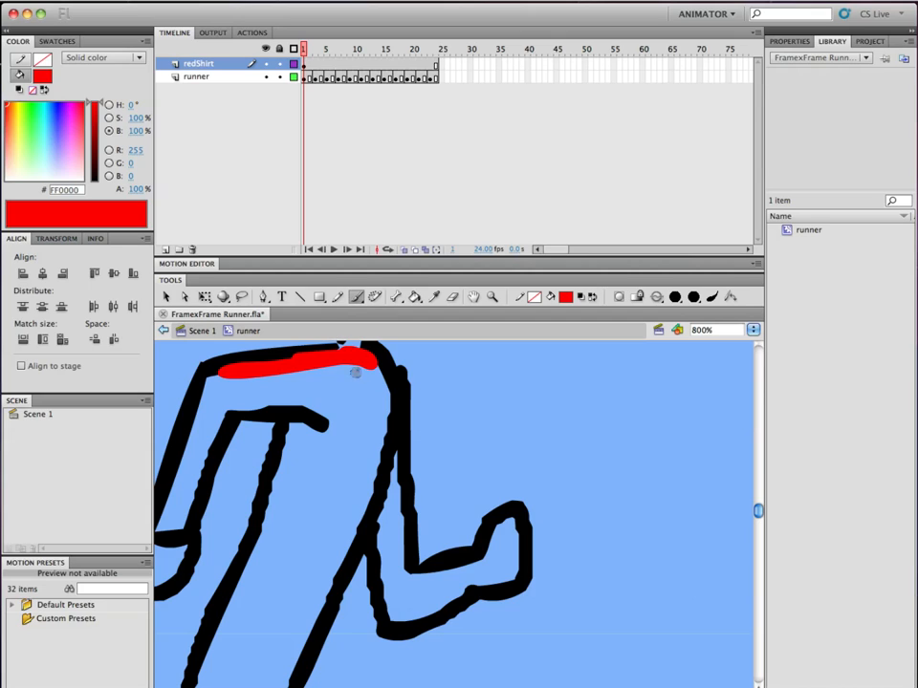
mouse_move(369, 365)
mouse_down()
mouse_move(384, 414)
mouse_move(370, 460)
mouse_up()
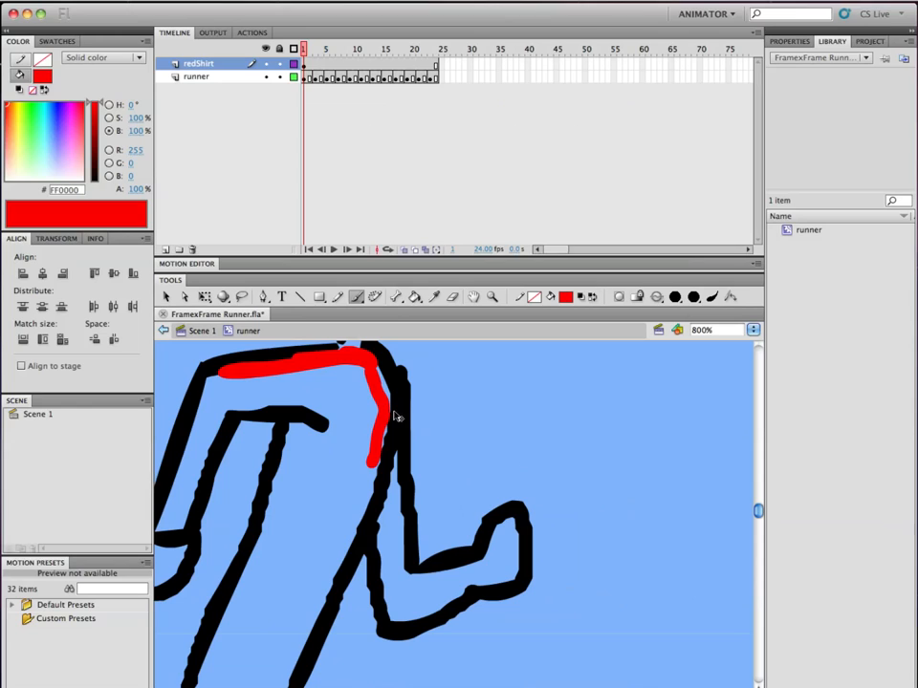
key(ctrl+z)
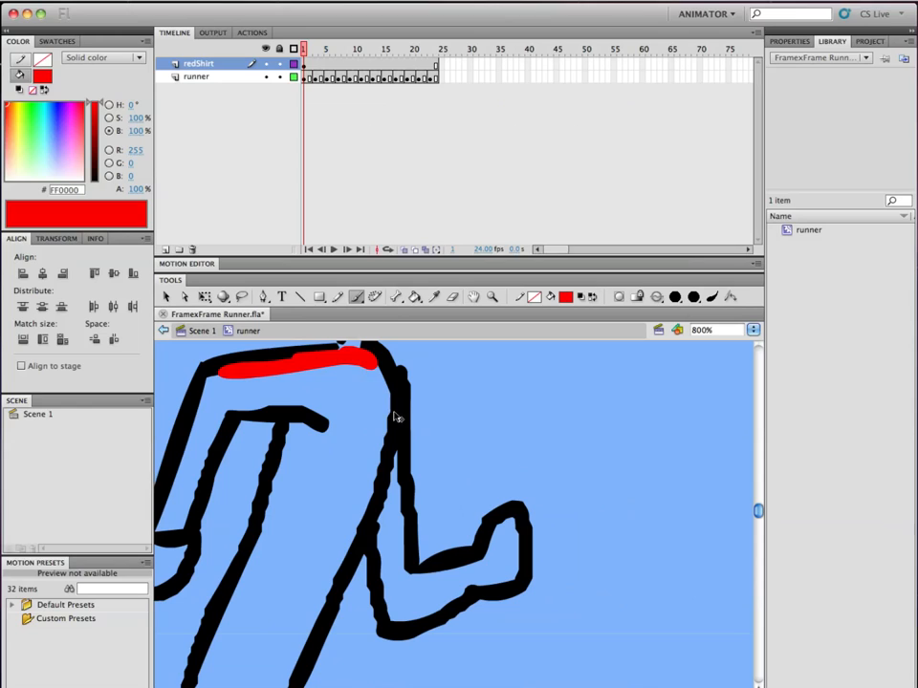
key(ctrl+z)
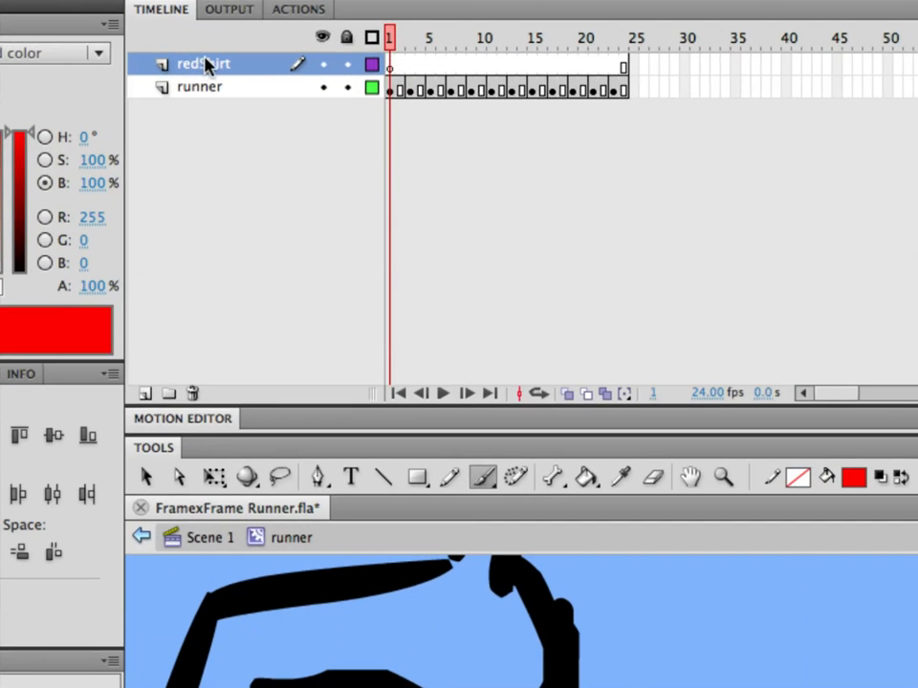
Move the redShirt layer below the runner layer
drag(201, 64, 181, 121)
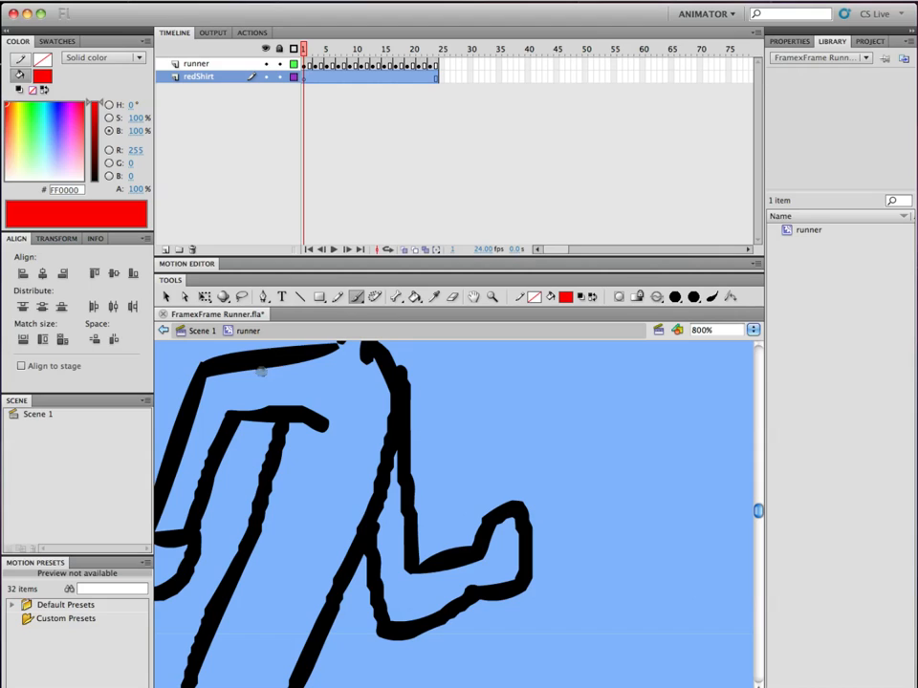
Try a red brush stroke beneath the runner's shoulder line on the redShirt layer, and undo it
mouse_move(261, 371)
mouse_down()
mouse_move(332, 356)
mouse_move(308, 371)
mouse_up()
click(344, 122)
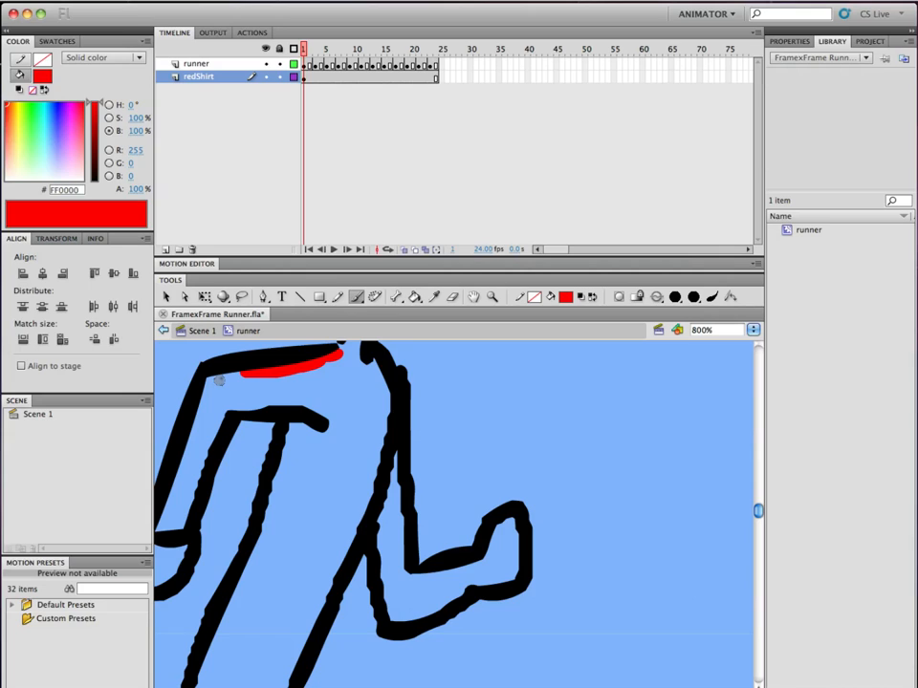
key(super+z)
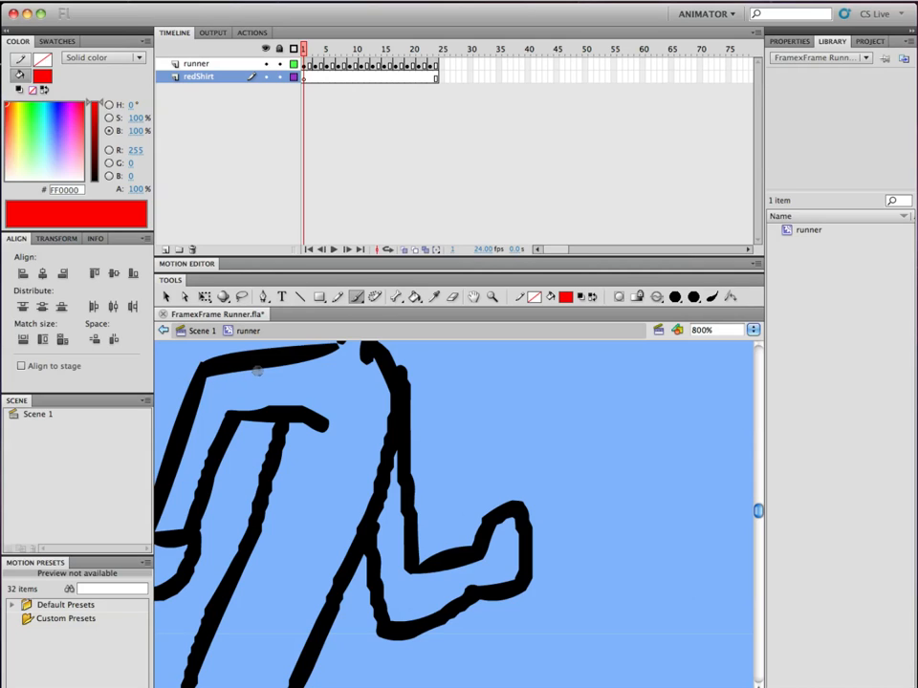
Brush a closed red T-shirt outline around the torso and sleeves in frame 1, and fill it with red using the Paint Bucket
mouse_move(256, 366)
mouse_down()
mouse_move(255, 408)
mouse_move(292, 410)
mouse_move(292, 425)
mouse_move(266, 519)
mouse_move(226, 598)
mouse_move(322, 603)
mouse_move(358, 532)
mouse_move(373, 538)
mouse_move(373, 557)
mouse_move(401, 543)
mouse_move(391, 401)
mouse_move(371, 366)
mouse_move(328, 356)
mouse_up()
drag(310, 359, 254, 366)
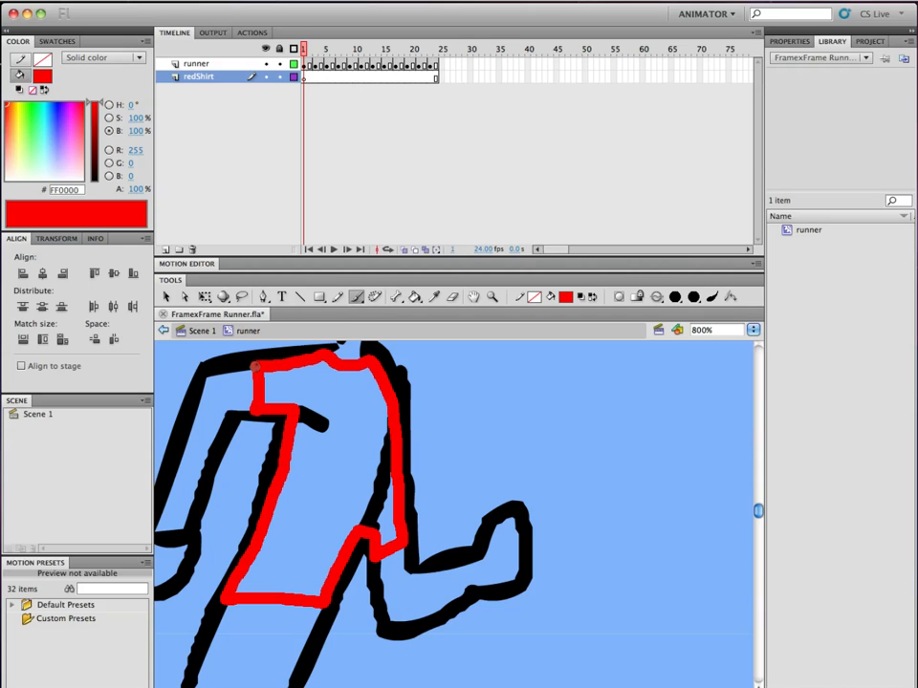
drag(255, 366, 254, 368)
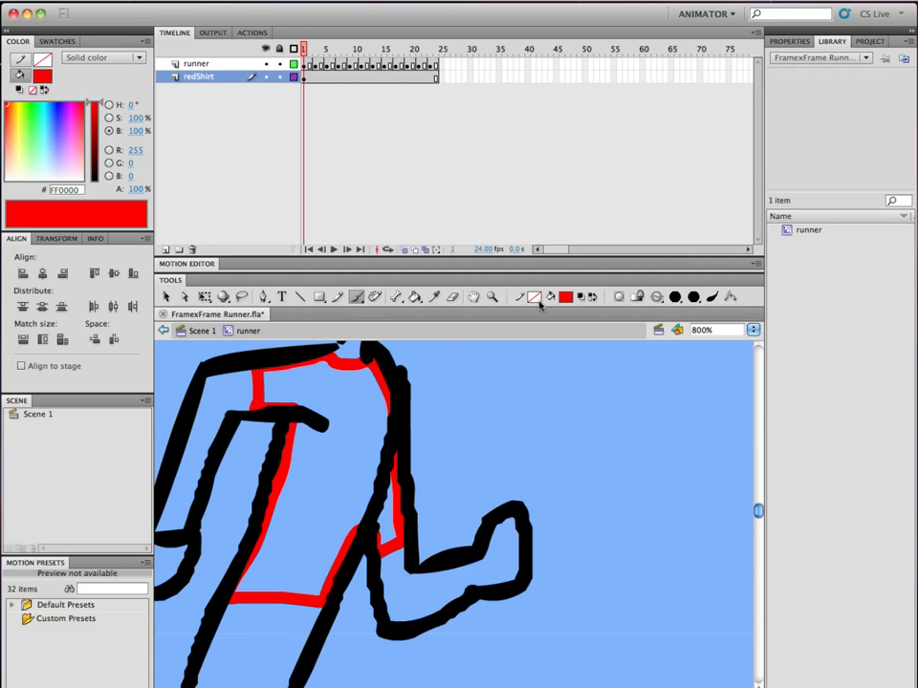
click(414, 296)
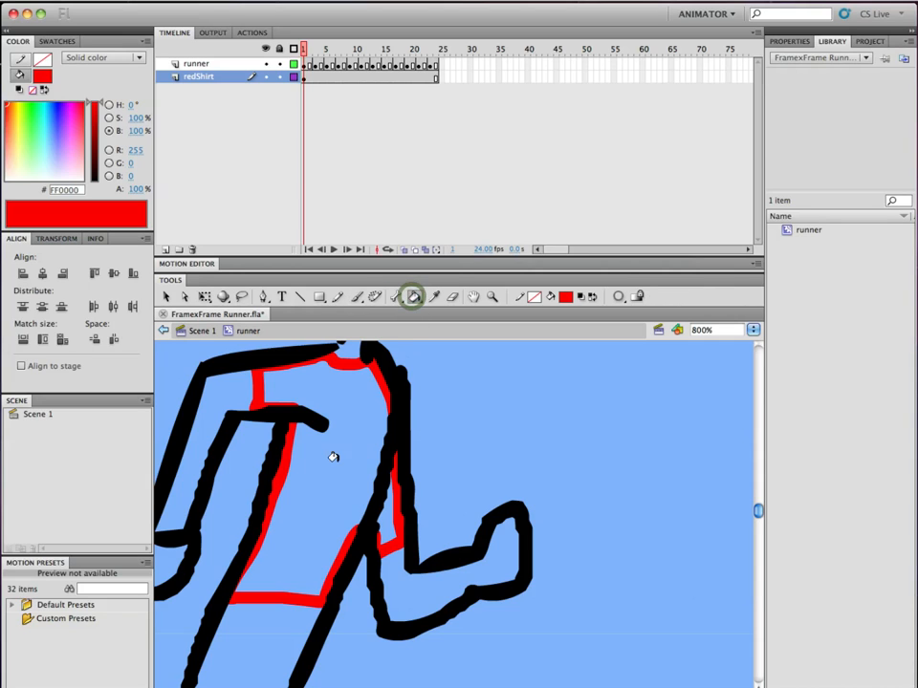
scroll(334, 459, up, 1)
click(333, 459)
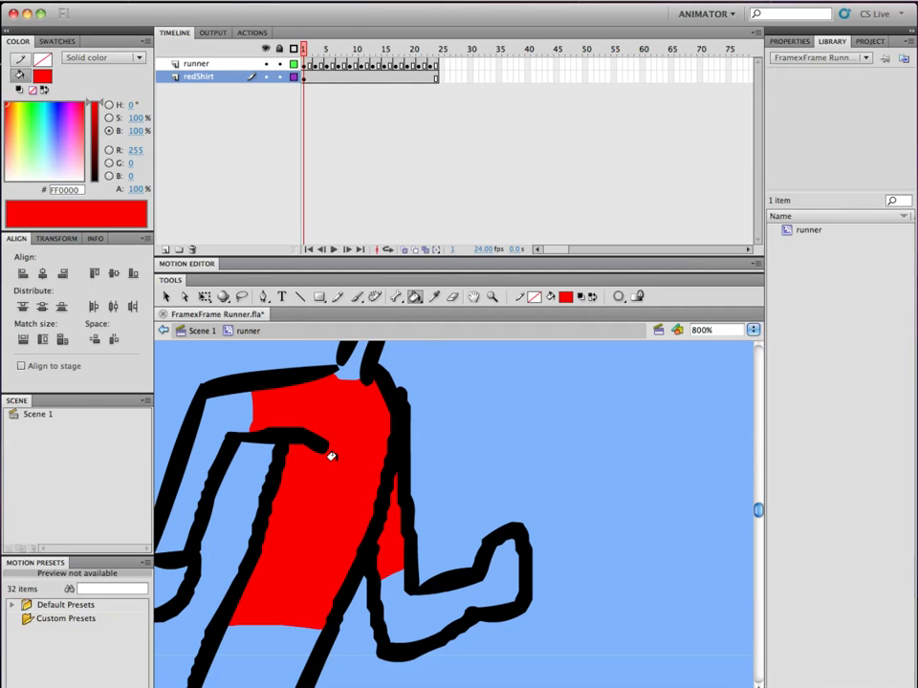
Set the fill colour to blue #336699 and add a layer named blueJeans between the runner and redShirt layers
click(565, 296)
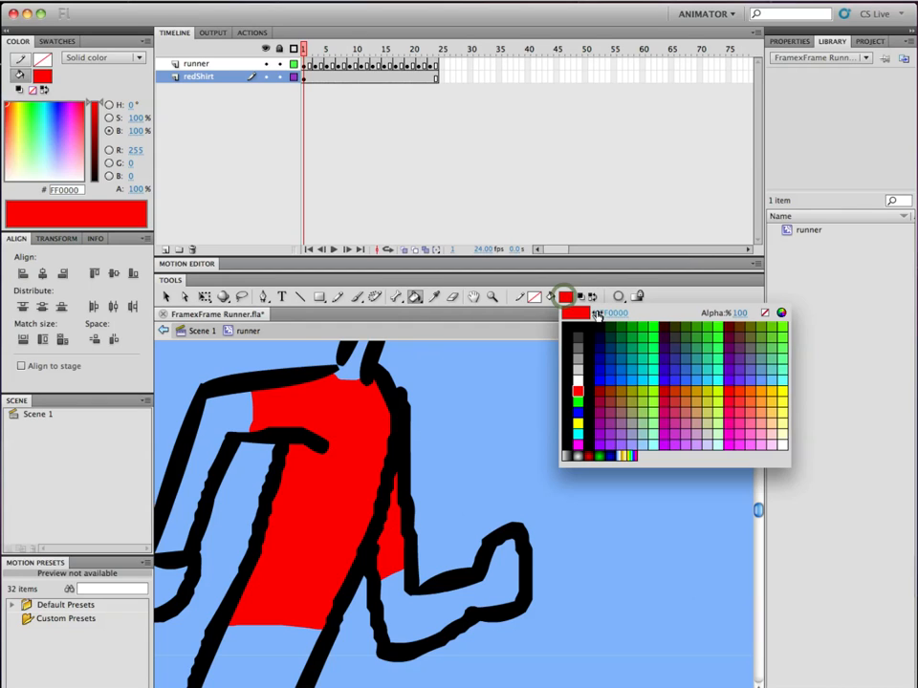
click(691, 354)
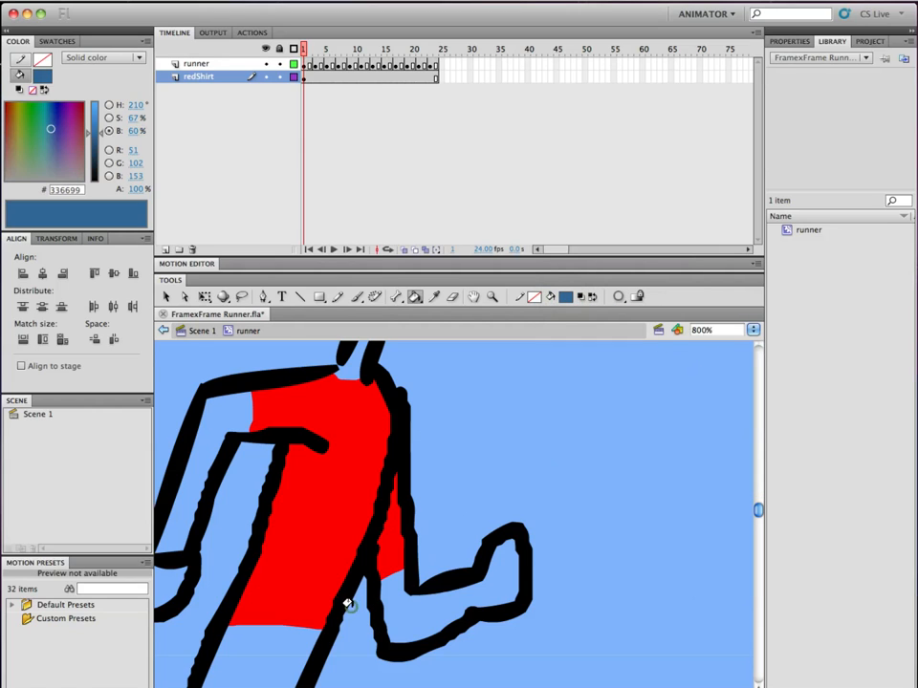
key(ctrl+minus)
drag(455, 560, 383, 498)
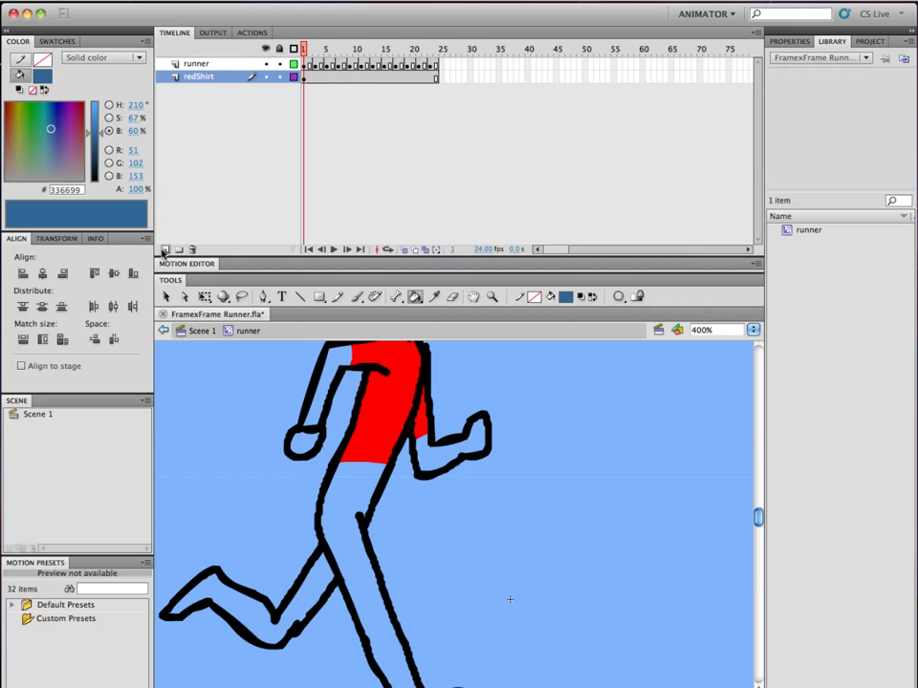
click(165, 250)
double_click(201, 77)
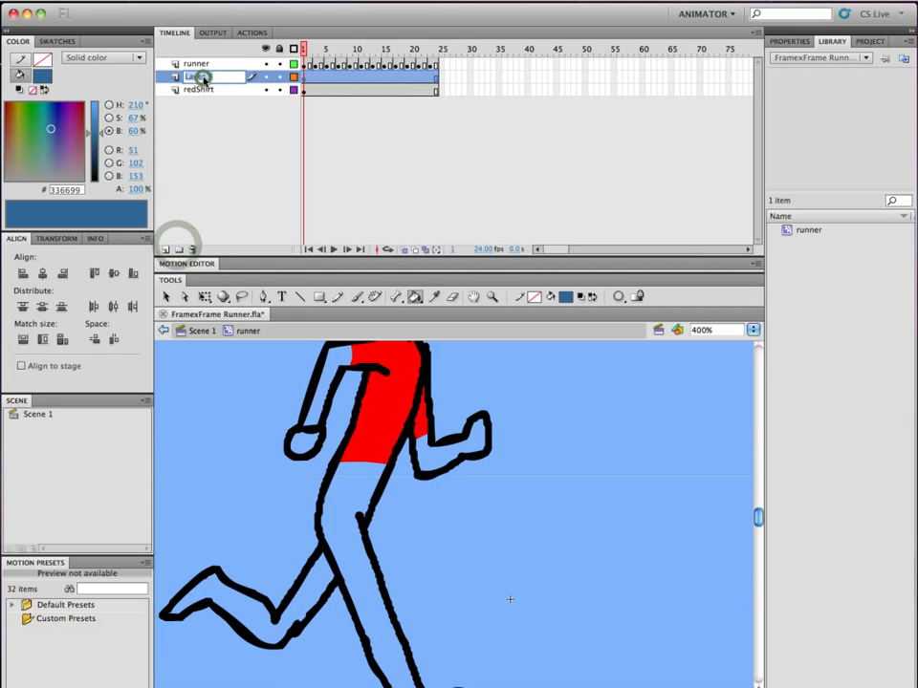
text(nlueJeans)
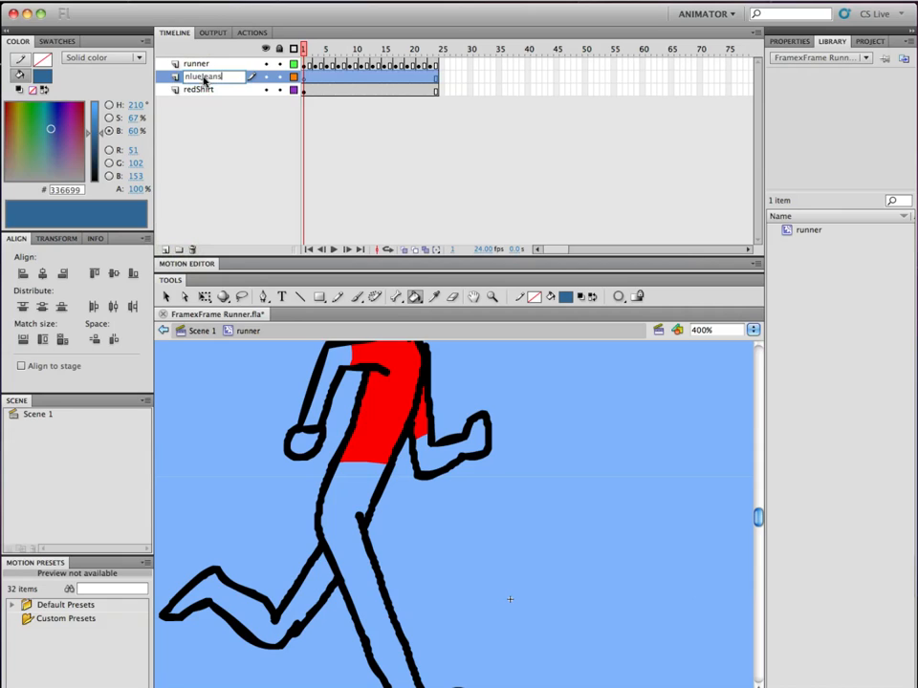
drag(191, 76, 184, 76)
text(b)
click(229, 76)
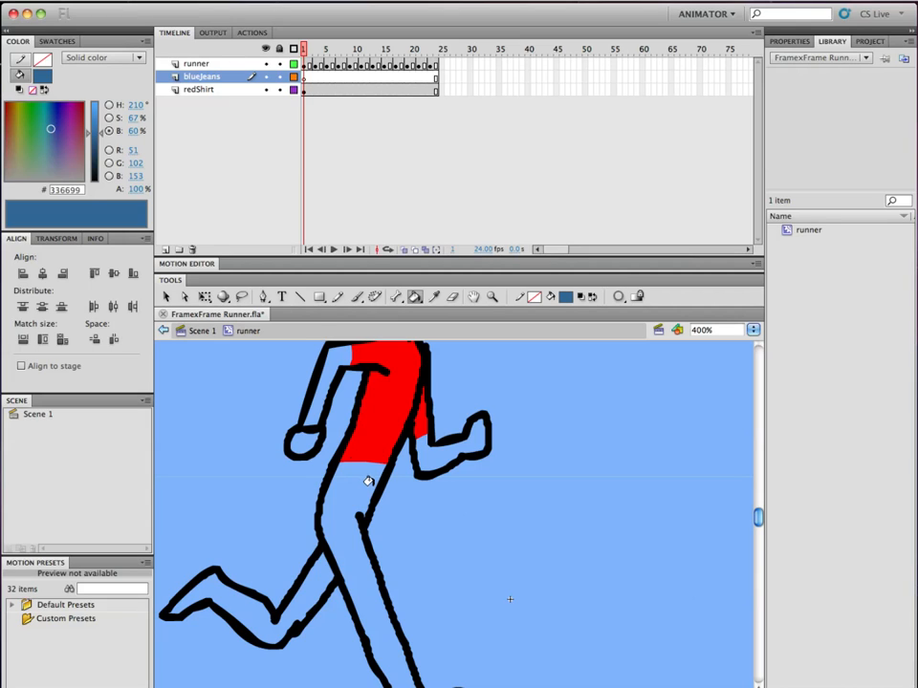
Brush the blue outline of the jeans around the runner's hips and both legs on the blueJeans layer
click(355, 297)
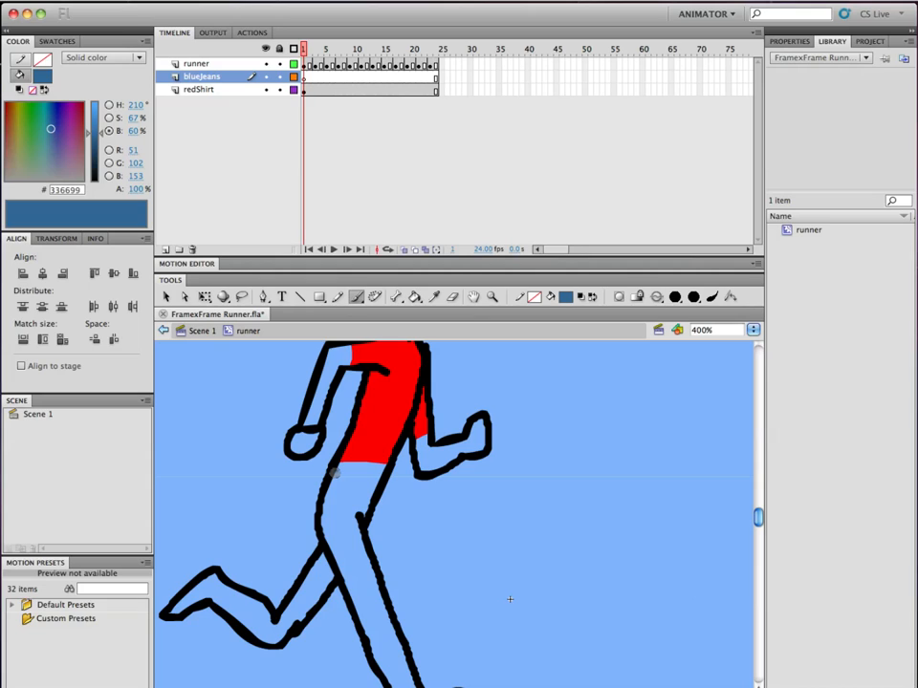
mouse_move(334, 472)
mouse_down()
mouse_move(375, 487)
mouse_move(359, 543)
mouse_move(415, 686)
mouse_up()
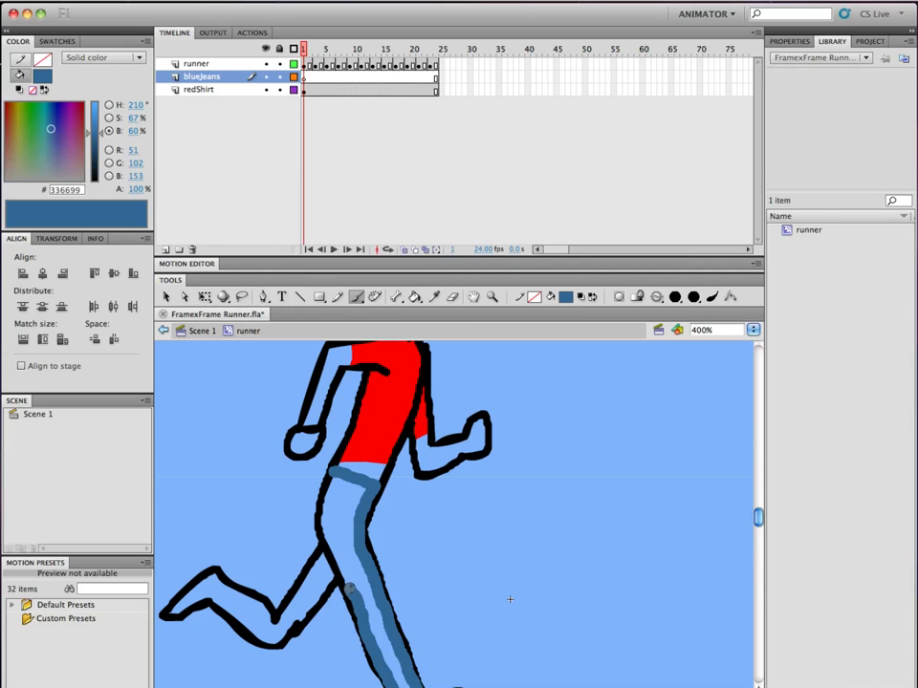
mouse_move(346, 580)
mouse_down()
mouse_move(280, 639)
mouse_move(219, 599)
mouse_move(226, 587)
mouse_move(279, 621)
mouse_move(333, 548)
mouse_move(324, 510)
mouse_move(334, 473)
mouse_up()
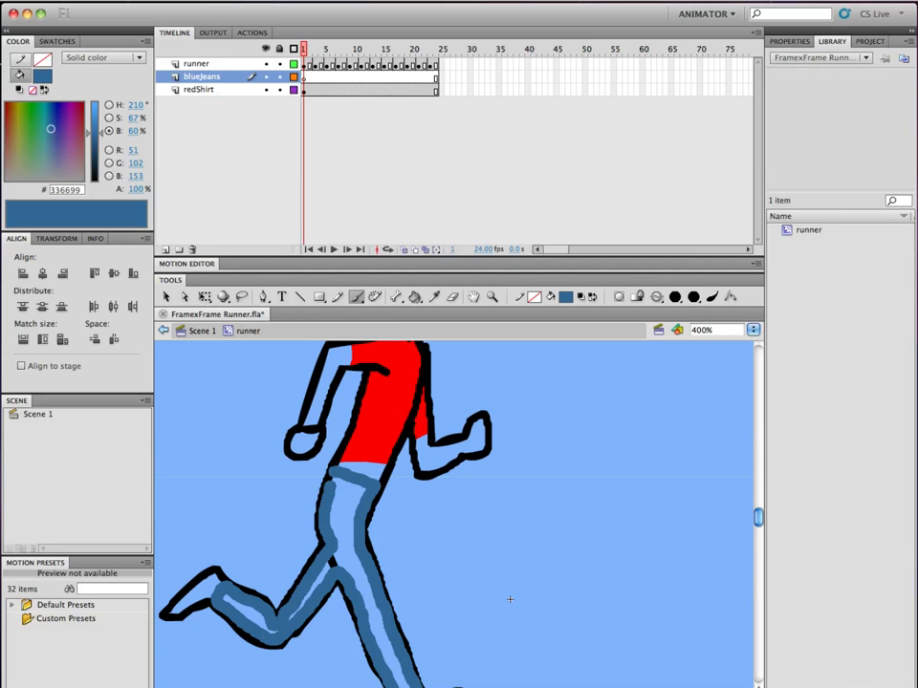
drag(337, 471, 411, 298)
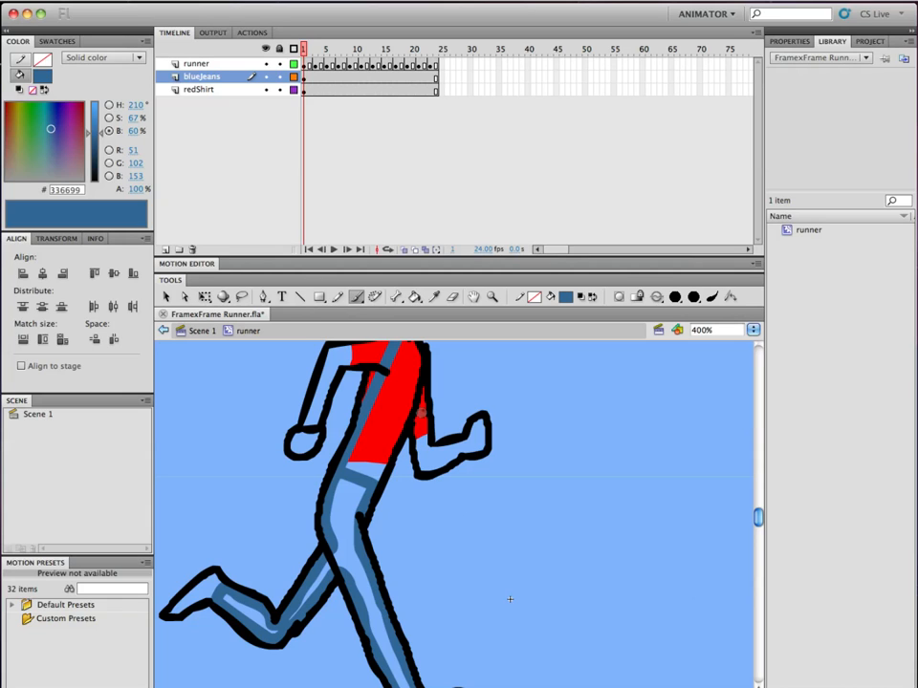
Lock the runner and redShirt layers and erase the stray blue stroke crossing the shirt on the blueJeans layer
scroll(508, 612, up, 5)
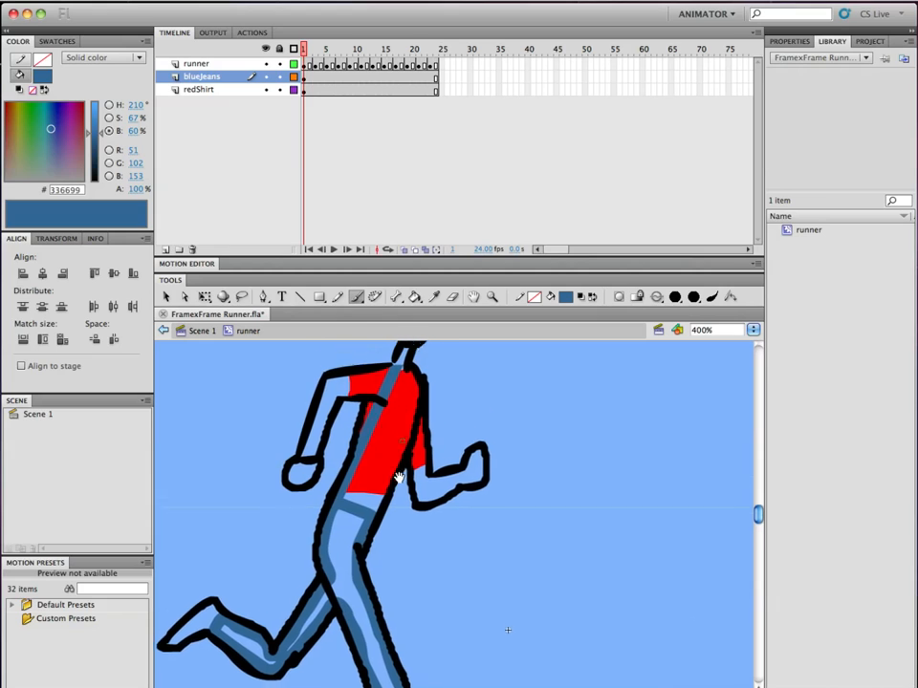
click(450, 296)
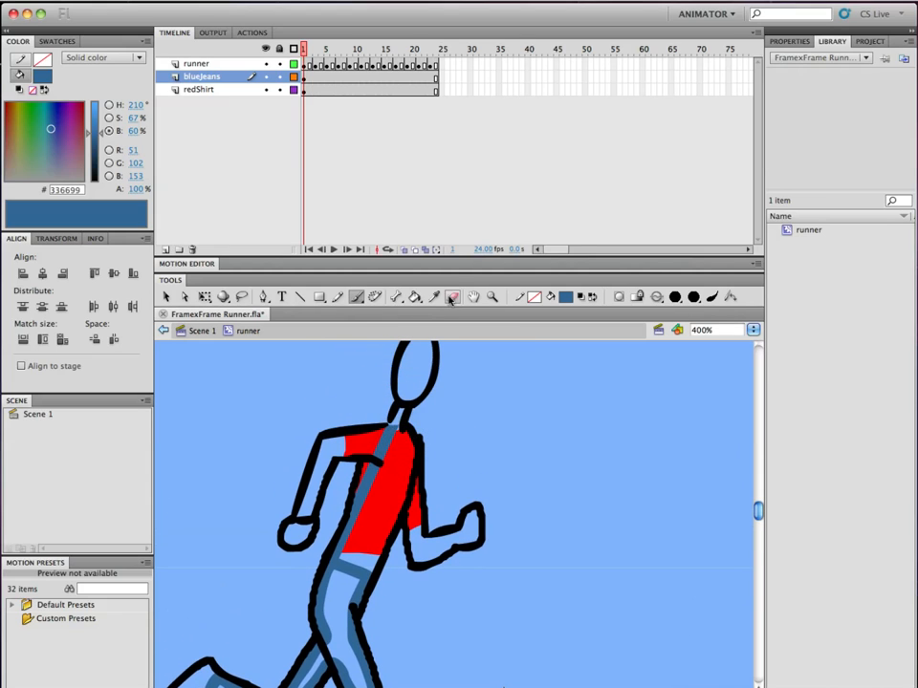
mouse_move(394, 429)
mouse_down()
mouse_move(386, 468)
mouse_move(345, 487)
mouse_move(337, 509)
mouse_move(354, 524)
mouse_move(351, 540)
mouse_move(336, 547)
mouse_move(344, 551)
mouse_move(334, 550)
mouse_move(372, 481)
mouse_move(346, 517)
mouse_move(352, 492)
mouse_move(329, 537)
mouse_up()
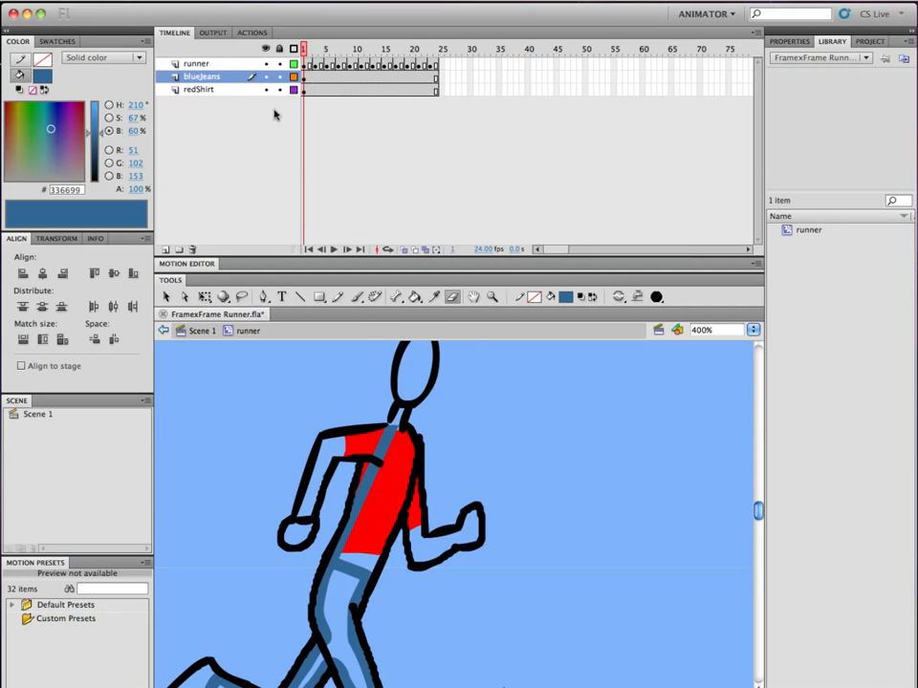
click(279, 63)
mouse_move(367, 432)
mouse_down()
mouse_move(414, 446)
mouse_move(374, 446)
mouse_move(363, 463)
mouse_move(393, 456)
mouse_move(361, 506)
mouse_move(369, 474)
mouse_move(355, 488)
mouse_move(344, 549)
mouse_up()
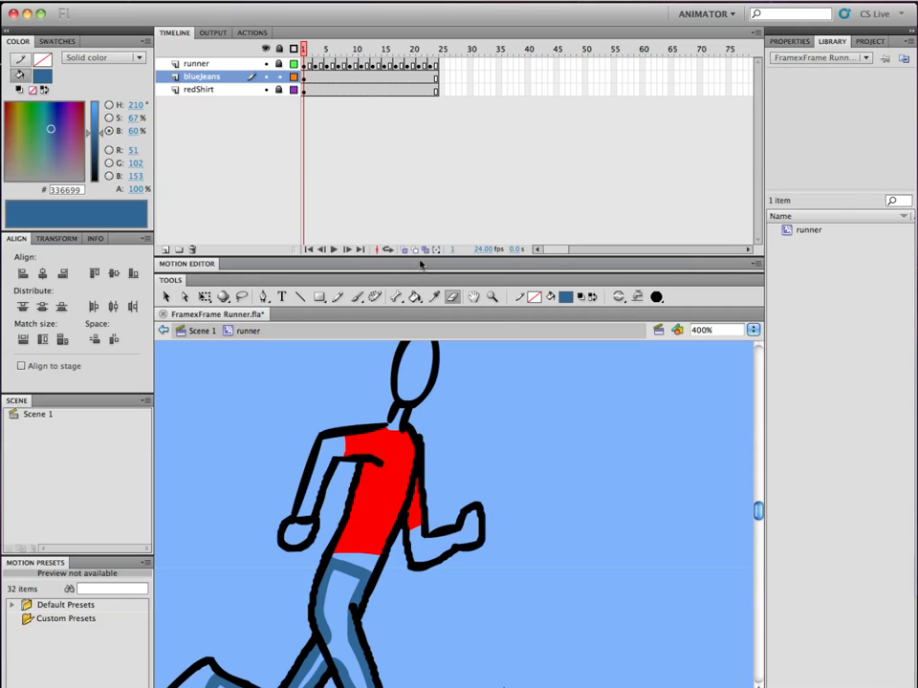
Fill the hips and both legs inside the jeans outline with blue #336699 using the Paint Bucket
click(414, 297)
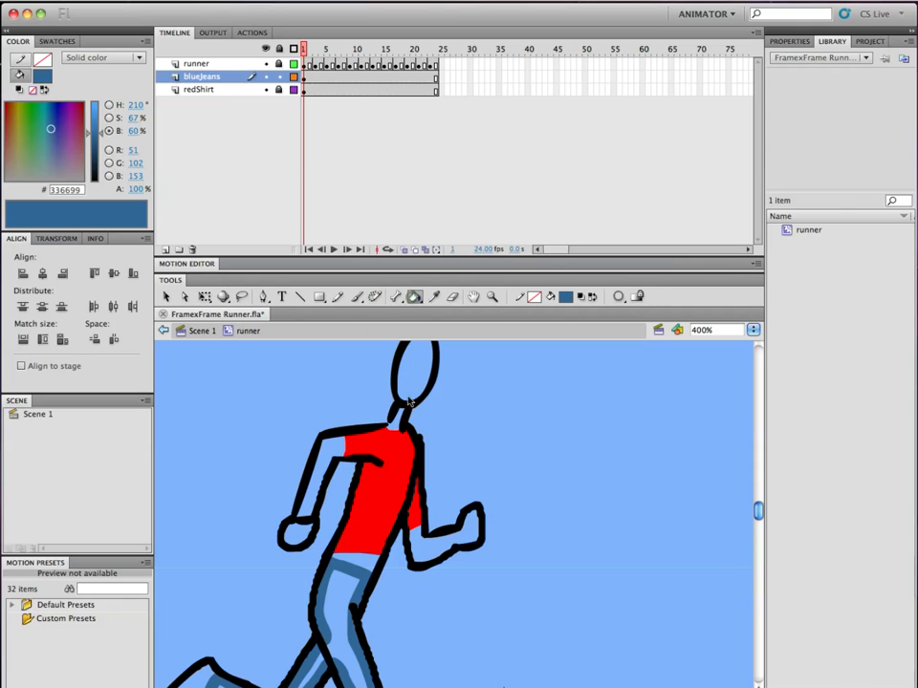
click(334, 592)
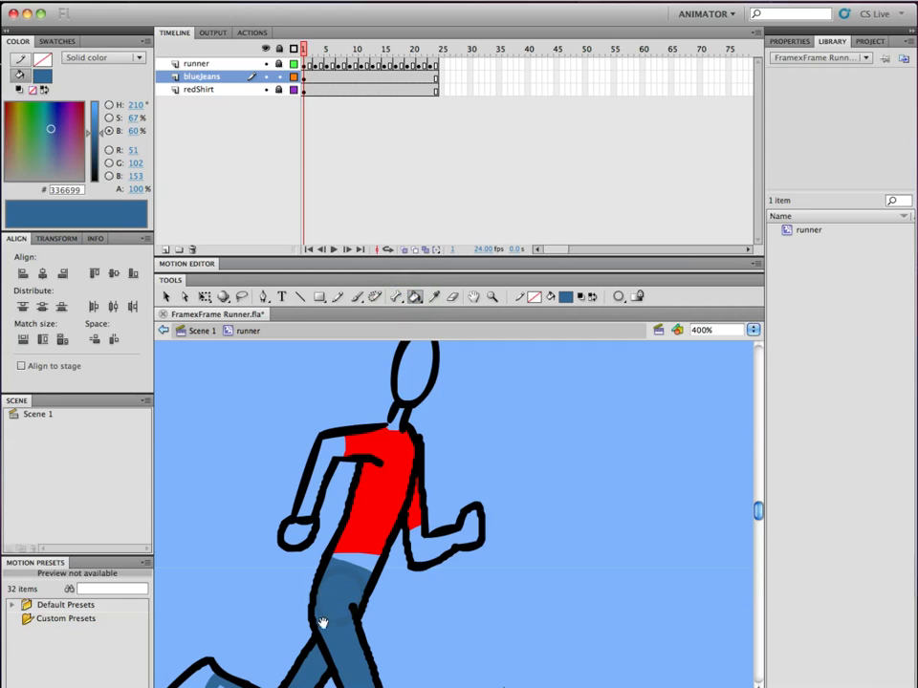
drag(320, 624, 355, 473)
click(329, 568)
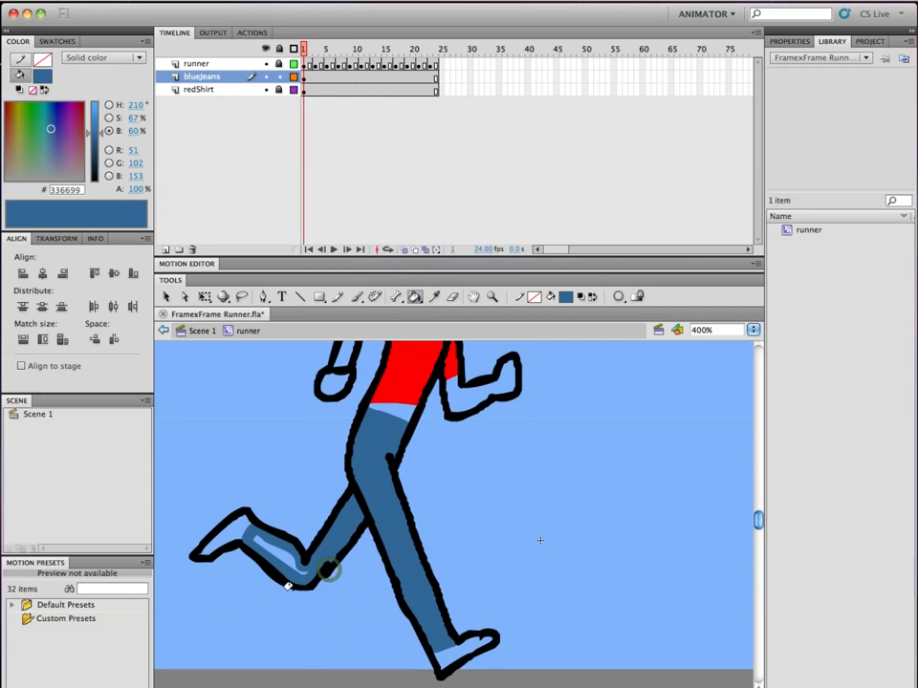
click(276, 552)
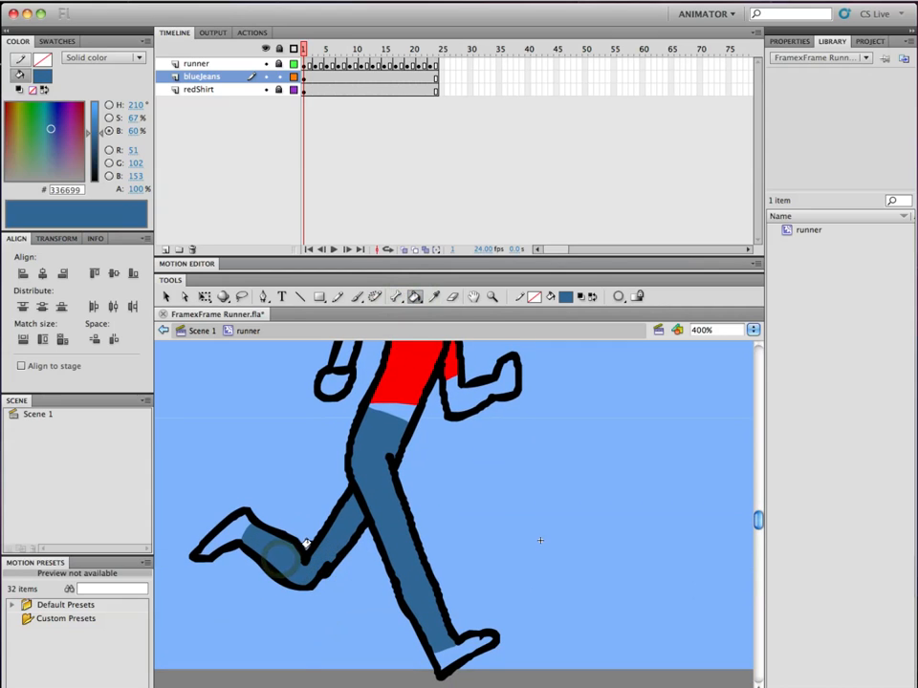
Lock the blueJeans layer, unlock the redShirt layer and make it active with nothing selected on the stage
click(278, 77)
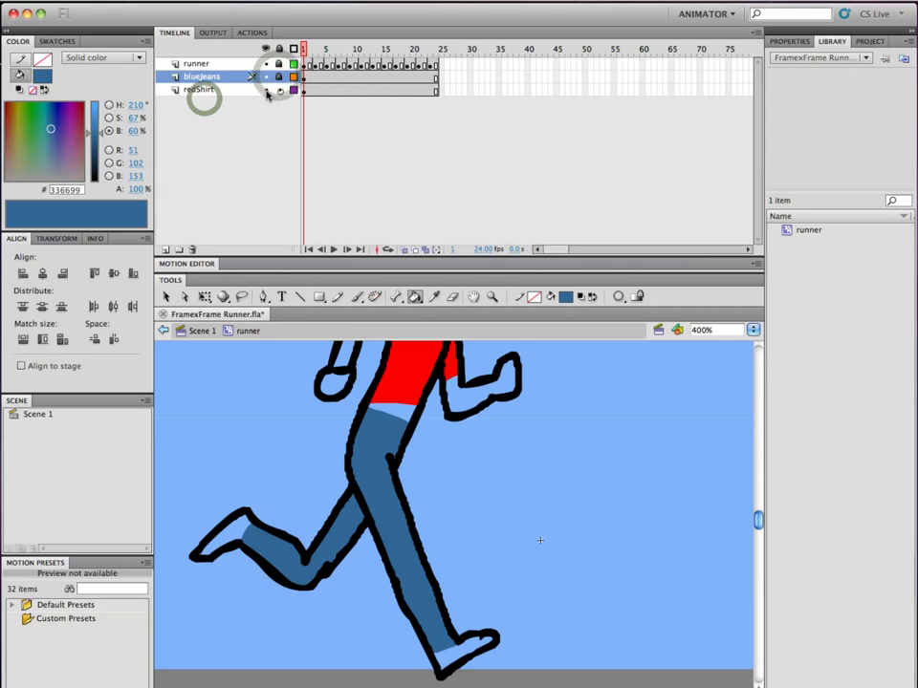
click(216, 89)
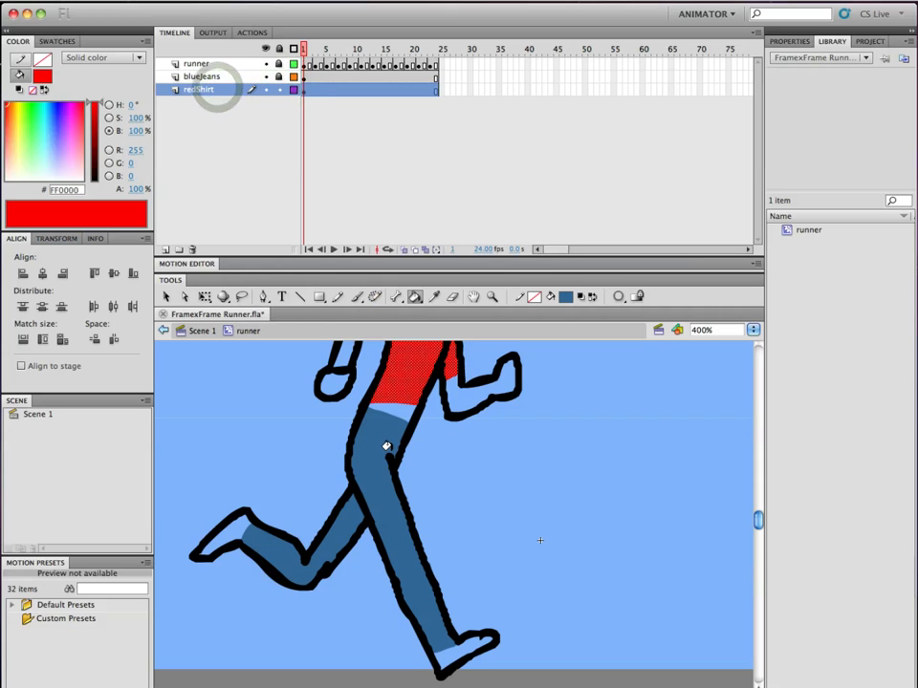
key(b)
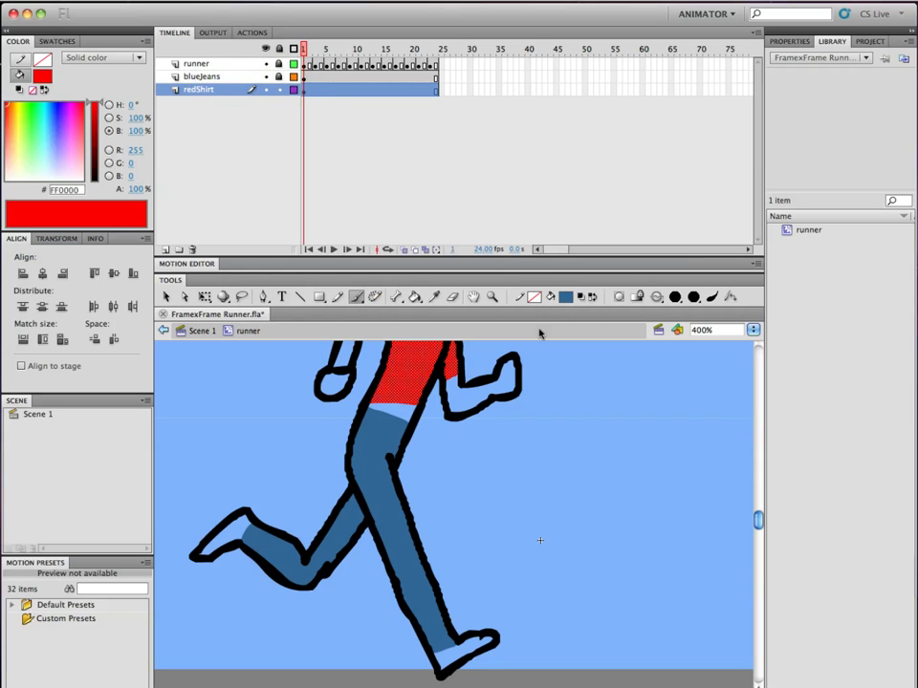
key(v)
click(558, 411)
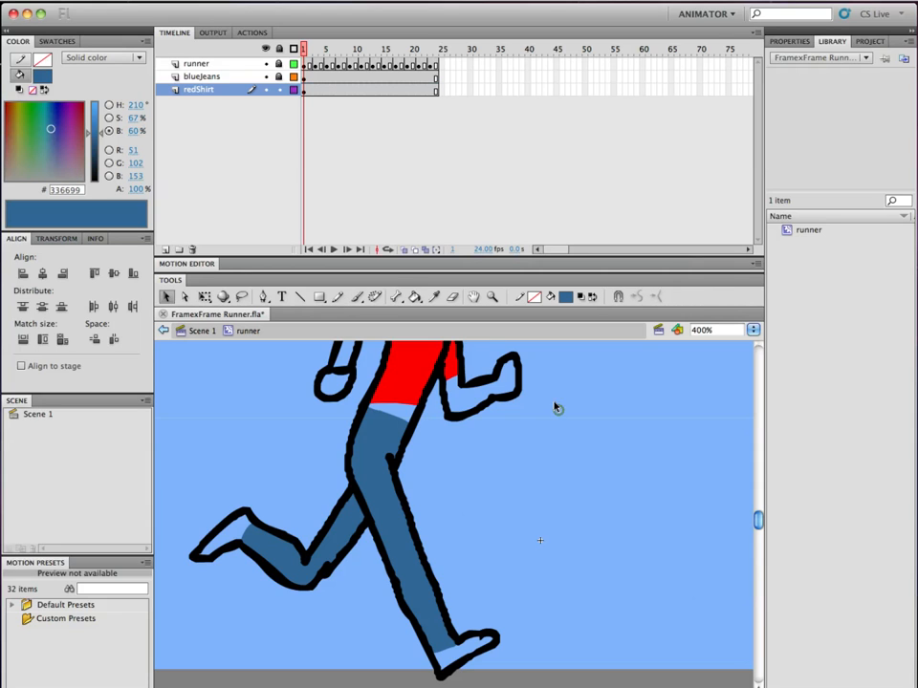
Set the fill to the shirt's red #FF0000 and brush over the gap between the shirt hem and the jeans on the redShirt layer
click(565, 298)
click(414, 381)
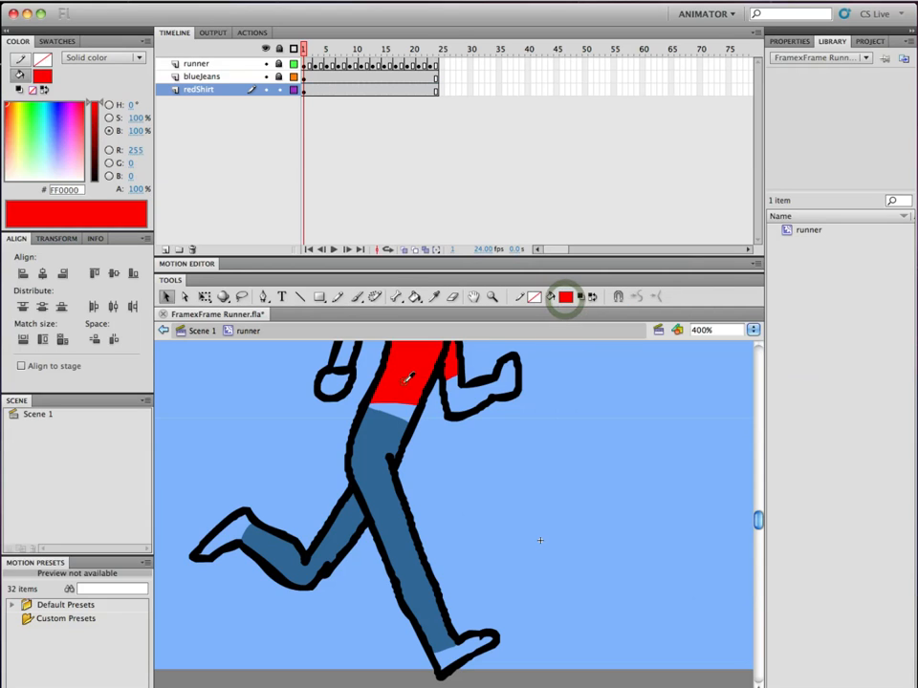
key(b)
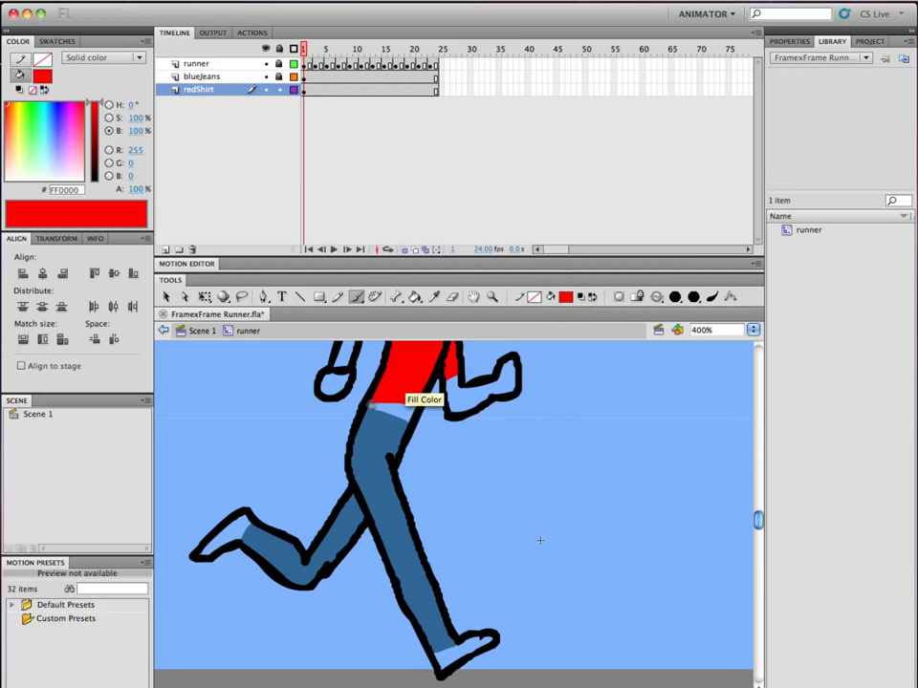
mouse_move(381, 411)
mouse_down()
mouse_move(371, 401)
mouse_move(415, 410)
mouse_move(387, 403)
mouse_up()
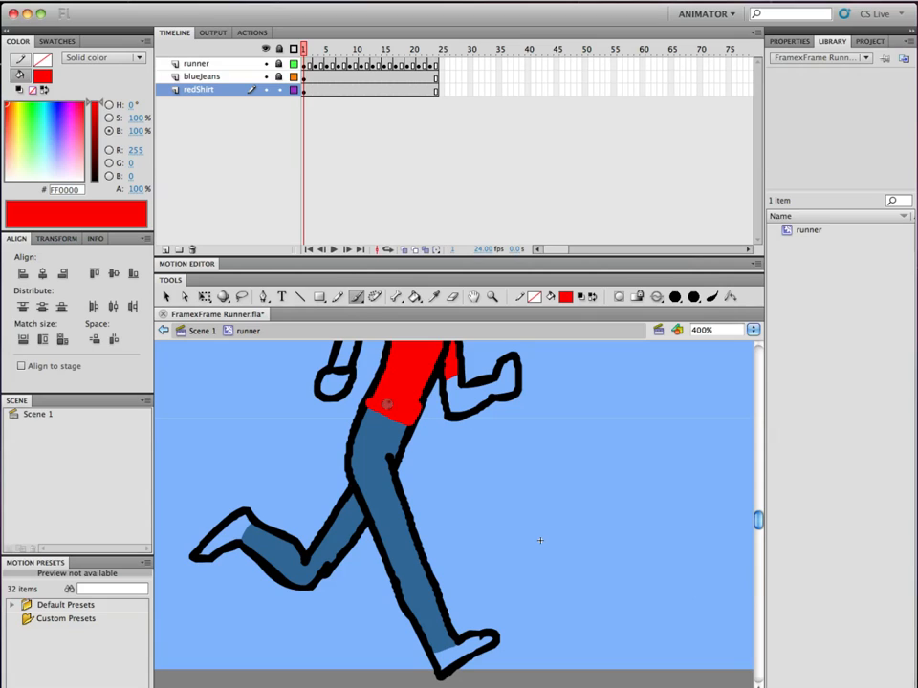
key(ctrl+z)
key(ctrl+minus)
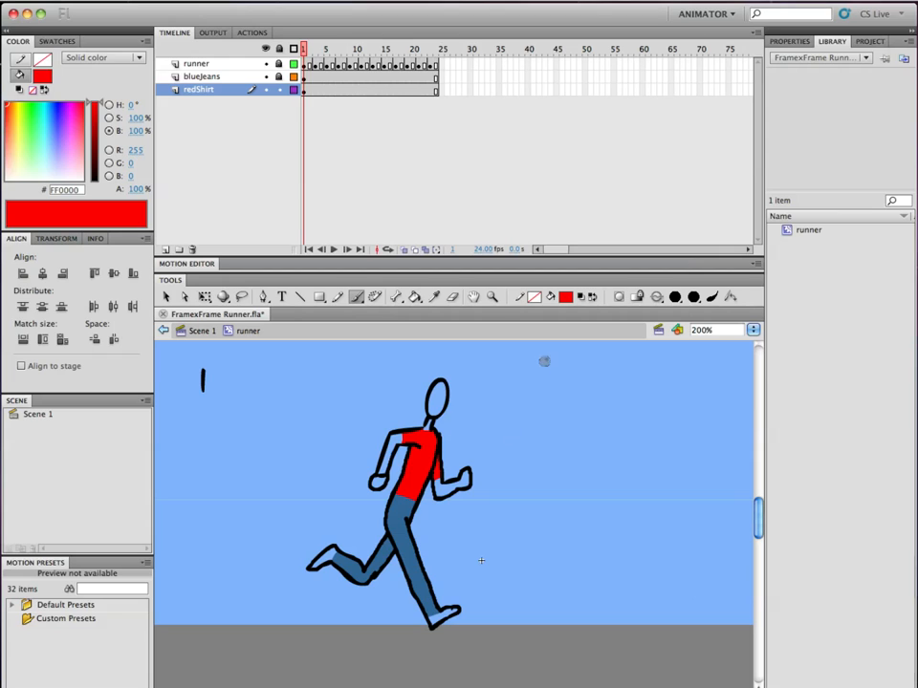
Unlock the blueJeans layer and insert a keyframe on it at frame 3
drag(304, 51, 316, 48)
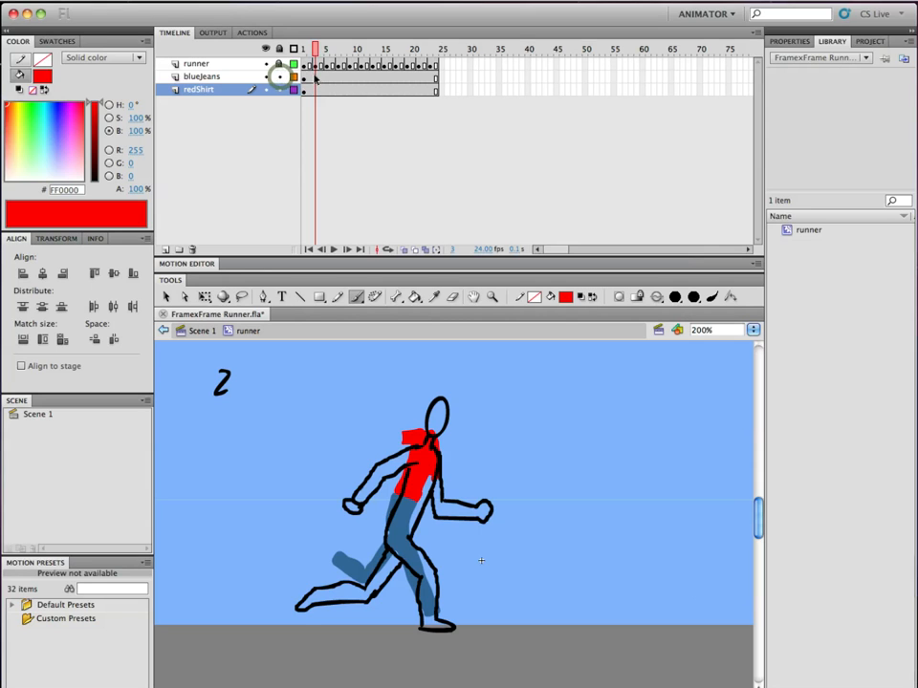
click(287, 78)
right_click(316, 76)
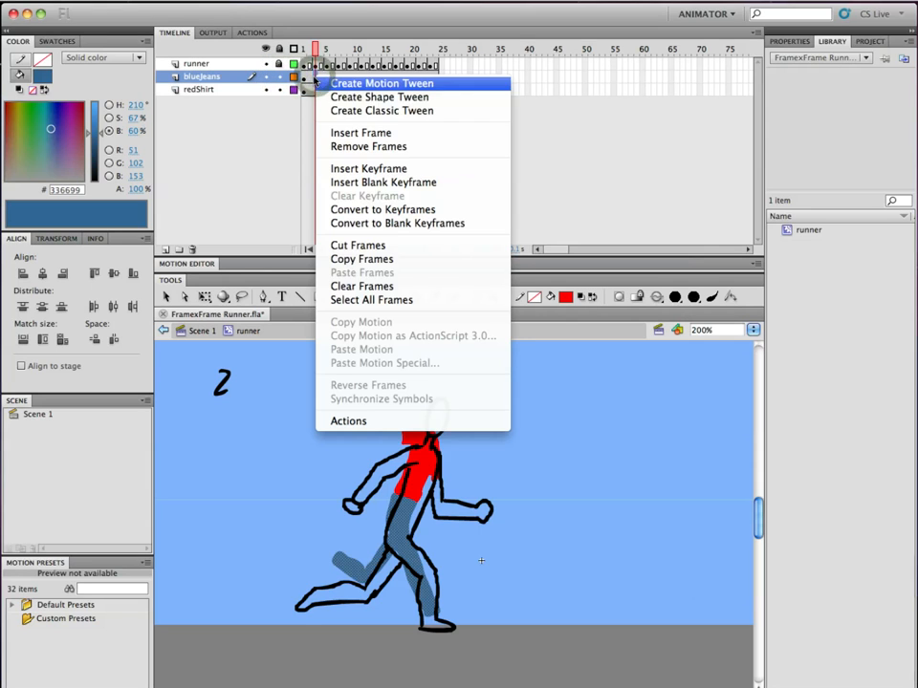
click(364, 170)
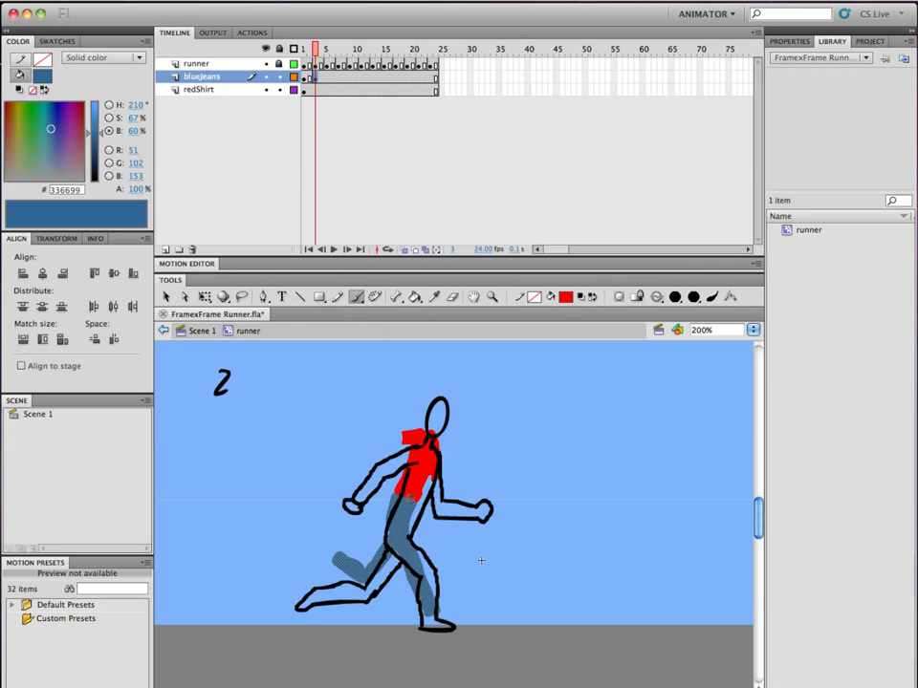
key(v)
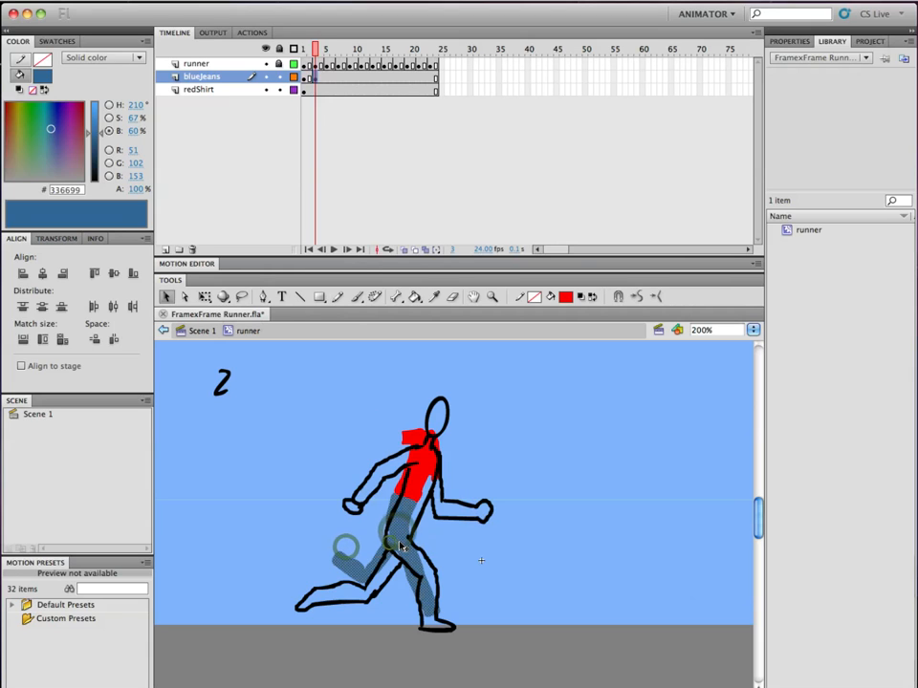
key(Delete)
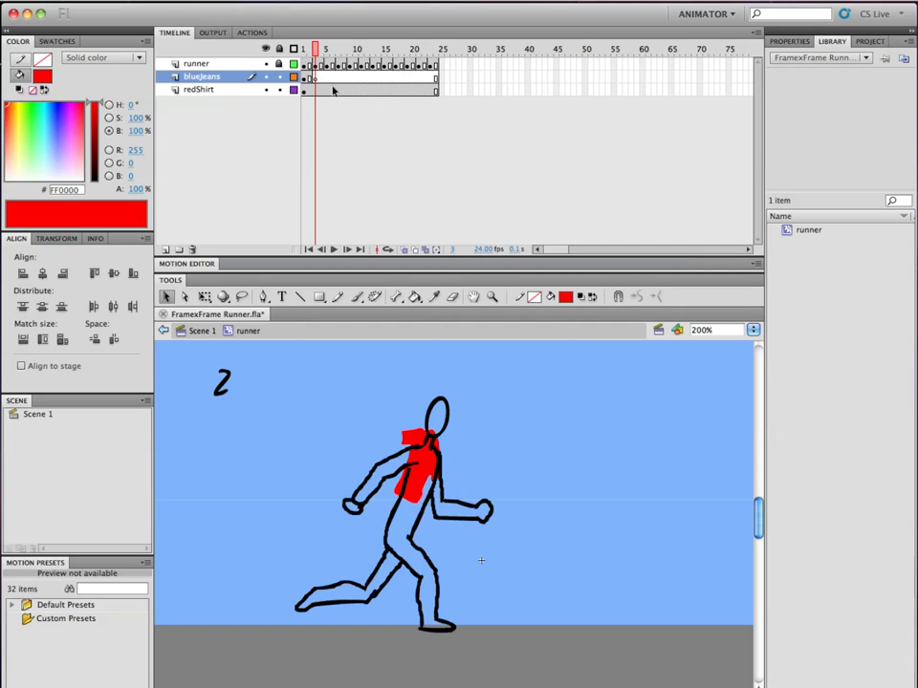
key(super+z)
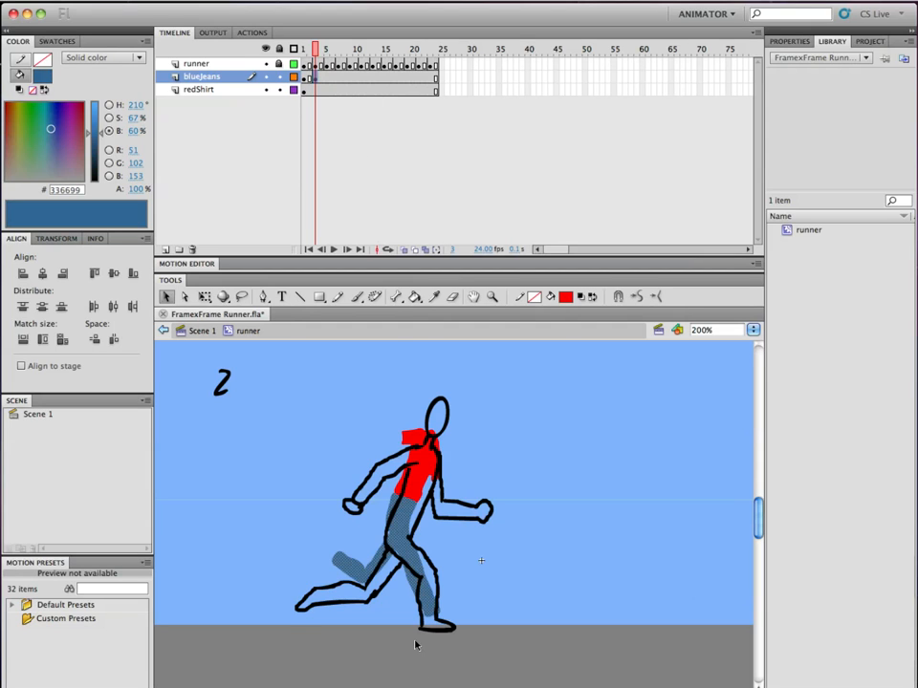
Erase the copied jeans from frame 3 of the blueJeans layer, lock that layer and make redShirt active
key(e)
mouse_move(432, 617)
mouse_down()
mouse_move(466, 607)
mouse_move(412, 614)
mouse_move(483, 586)
mouse_move(310, 572)
mouse_move(416, 566)
mouse_move(323, 561)
mouse_move(468, 551)
mouse_move(366, 544)
mouse_move(407, 536)
mouse_move(381, 505)
mouse_move(400, 498)
mouse_move(374, 522)
mouse_move(375, 548)
mouse_move(342, 582)
mouse_move(406, 589)
mouse_move(366, 591)
mouse_move(406, 588)
mouse_up()
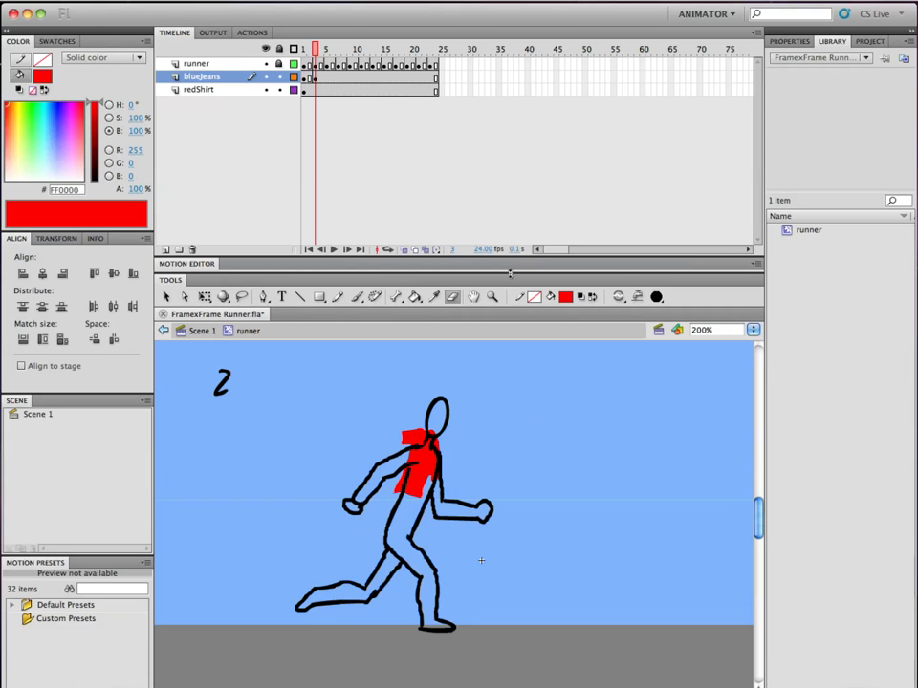
click(207, 89)
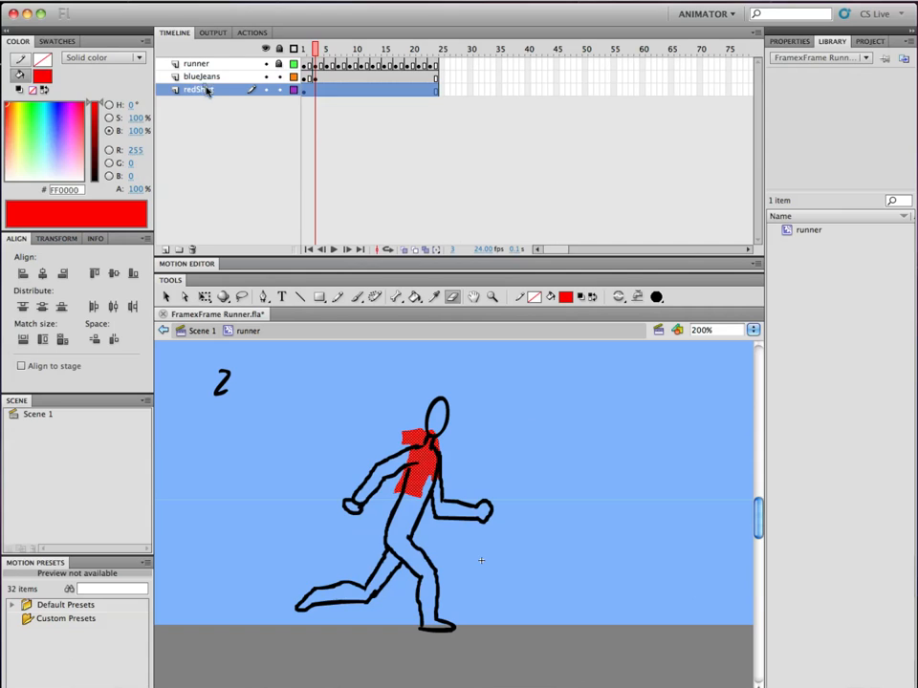
click(278, 76)
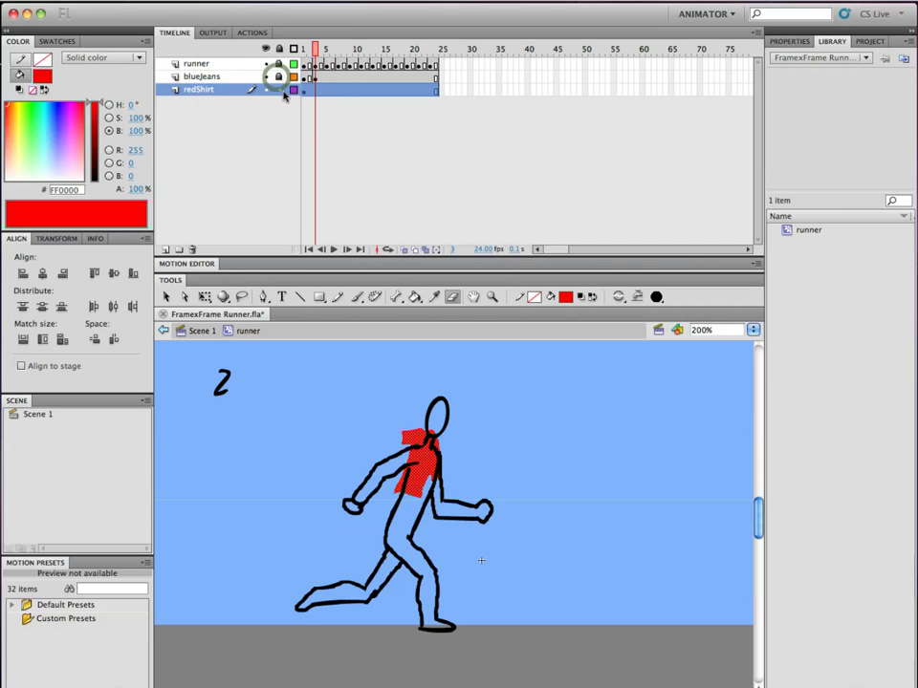
Insert a keyframe at frame 3 of the redShirt layer and erase the copied red shirt from it
mouse_move(435, 487)
mouse_down()
mouse_move(398, 483)
mouse_move(428, 437)
mouse_move(409, 442)
mouse_move(449, 469)
mouse_up()
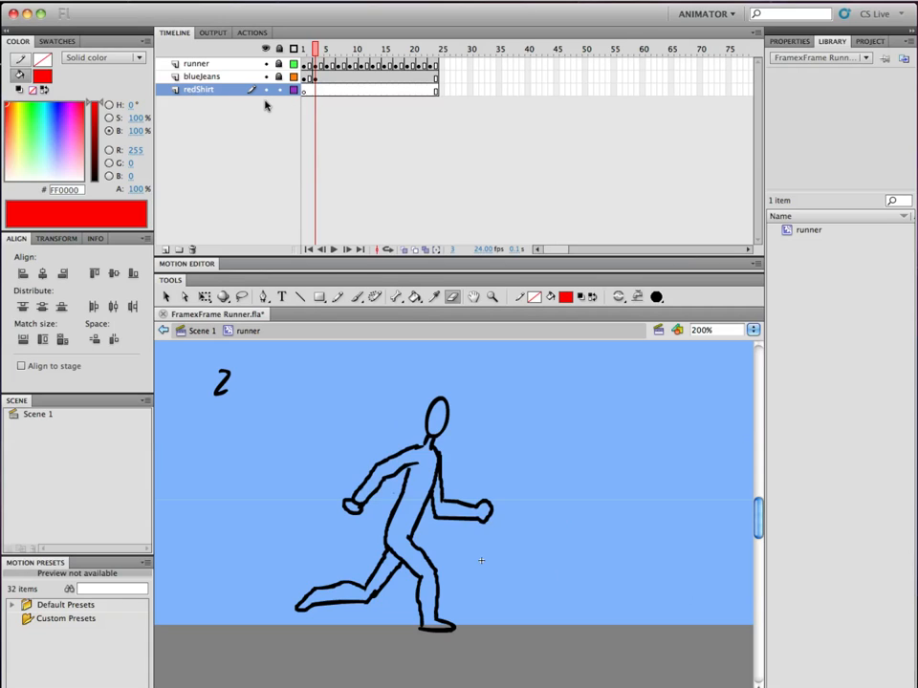
key(super+z)
click(315, 92)
right_click(316, 93)
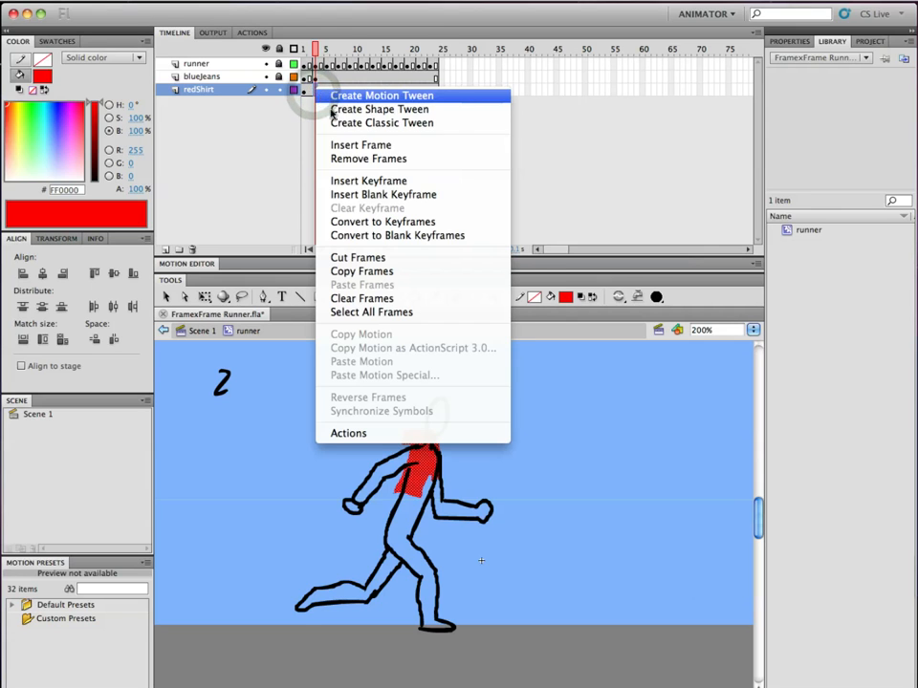
click(354, 182)
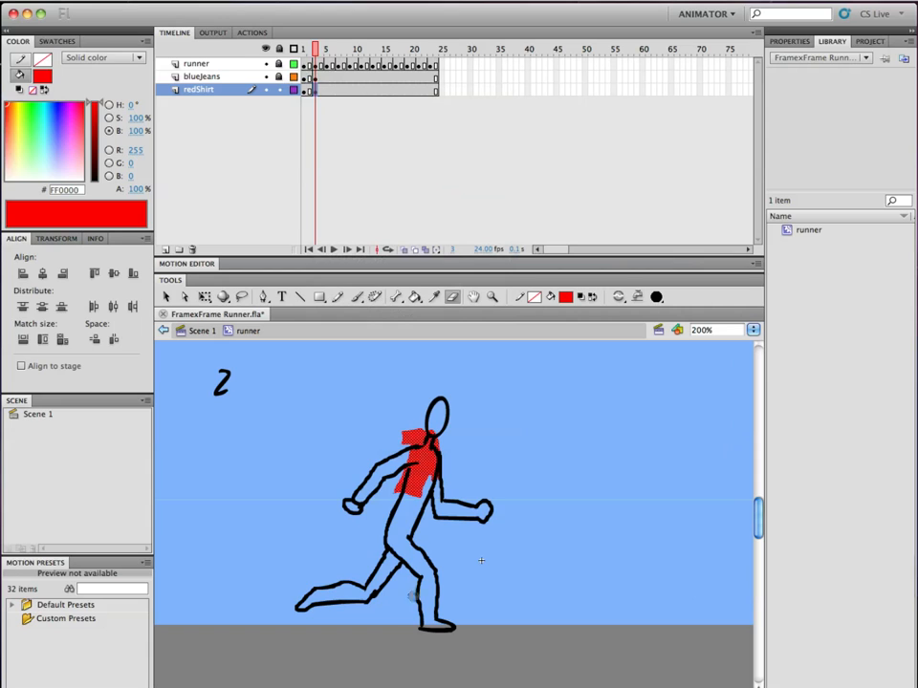
mouse_move(401, 483)
mouse_down()
mouse_move(468, 487)
mouse_move(398, 488)
mouse_move(411, 461)
mouse_move(478, 436)
mouse_move(421, 436)
mouse_up()
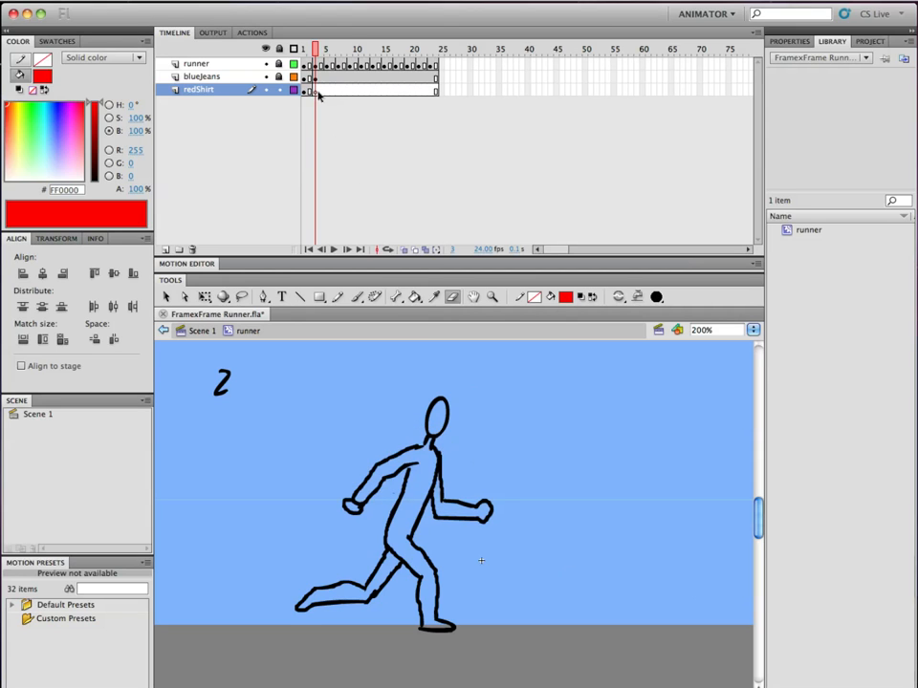
Brush a red shirt outline around the torso and sleeves on frame 3 of redShirt and fill it with the Paint Bucket
right_click(318, 94)
click(359, 185)
click(355, 297)
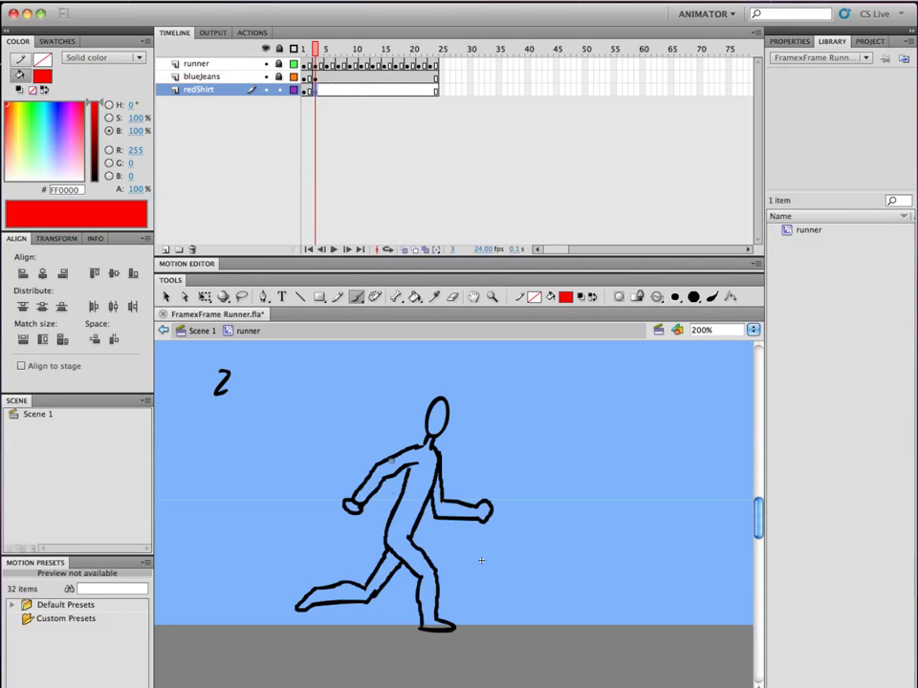
mouse_move(392, 462)
mouse_down()
mouse_move(417, 467)
mouse_move(408, 483)
mouse_up()
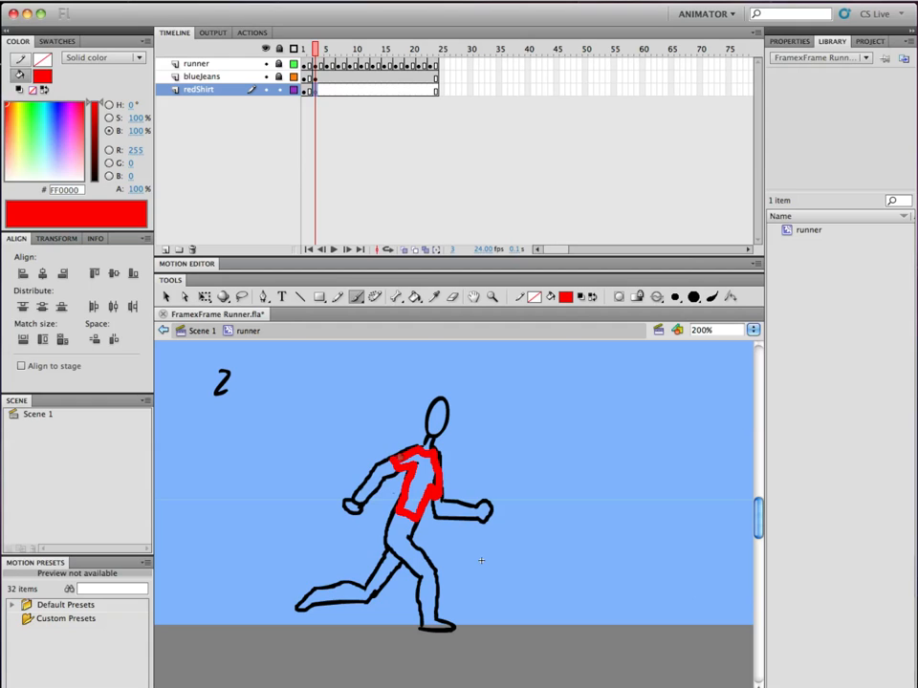
click(413, 299)
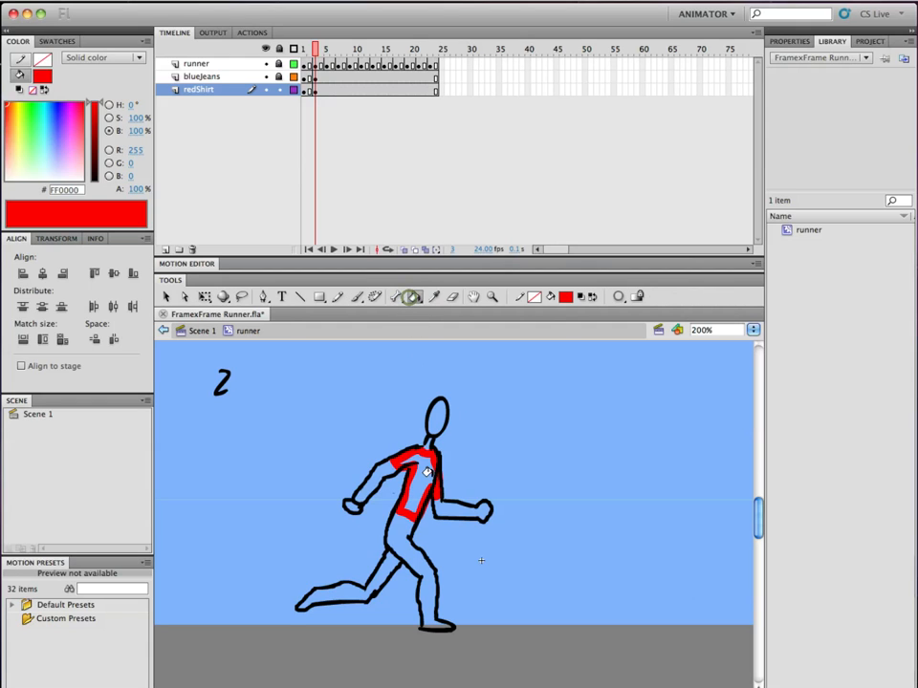
click(418, 470)
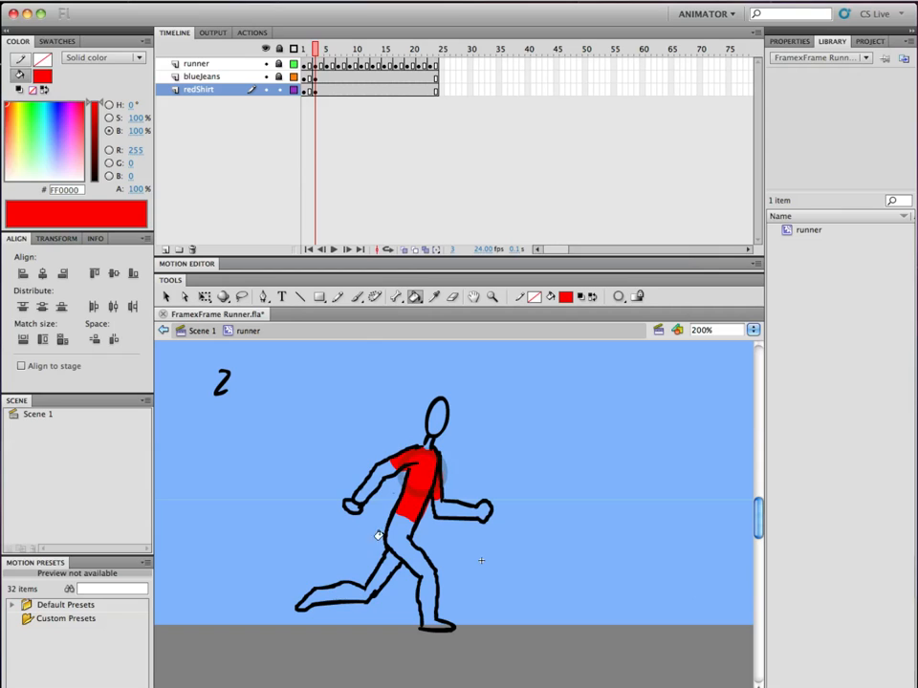
Turn on Onion Skin and move the playhead to frame 2
click(402, 248)
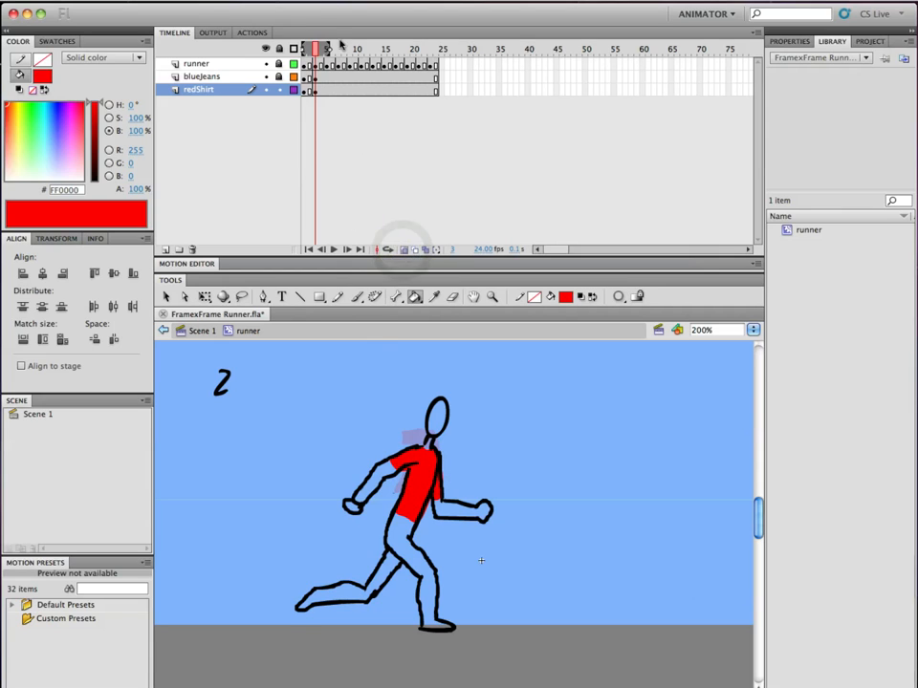
mouse_move(316, 46)
mouse_down()
mouse_move(305, 46)
mouse_move(332, 45)
mouse_move(310, 47)
mouse_up()
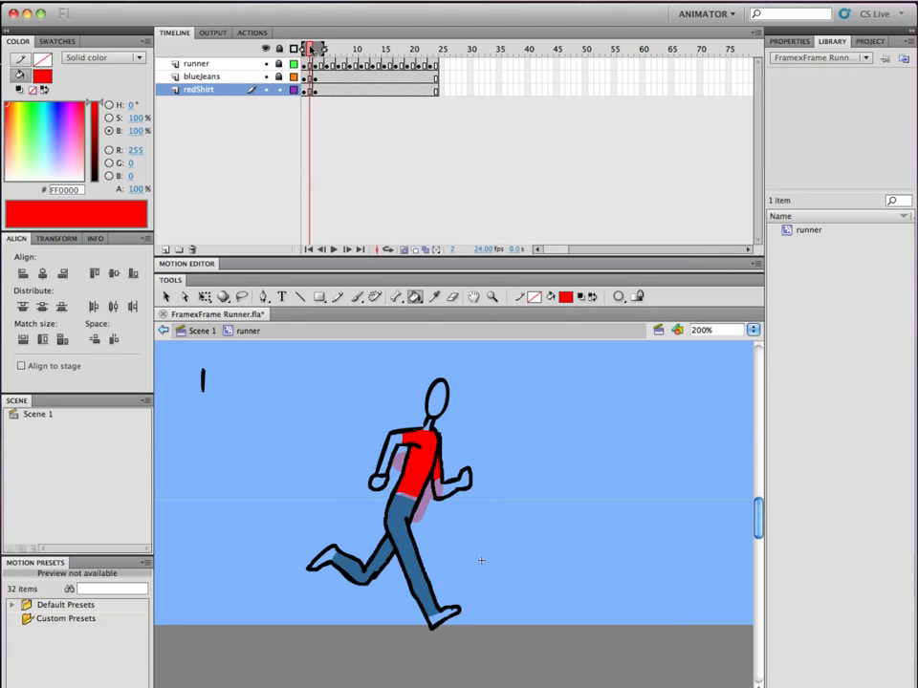